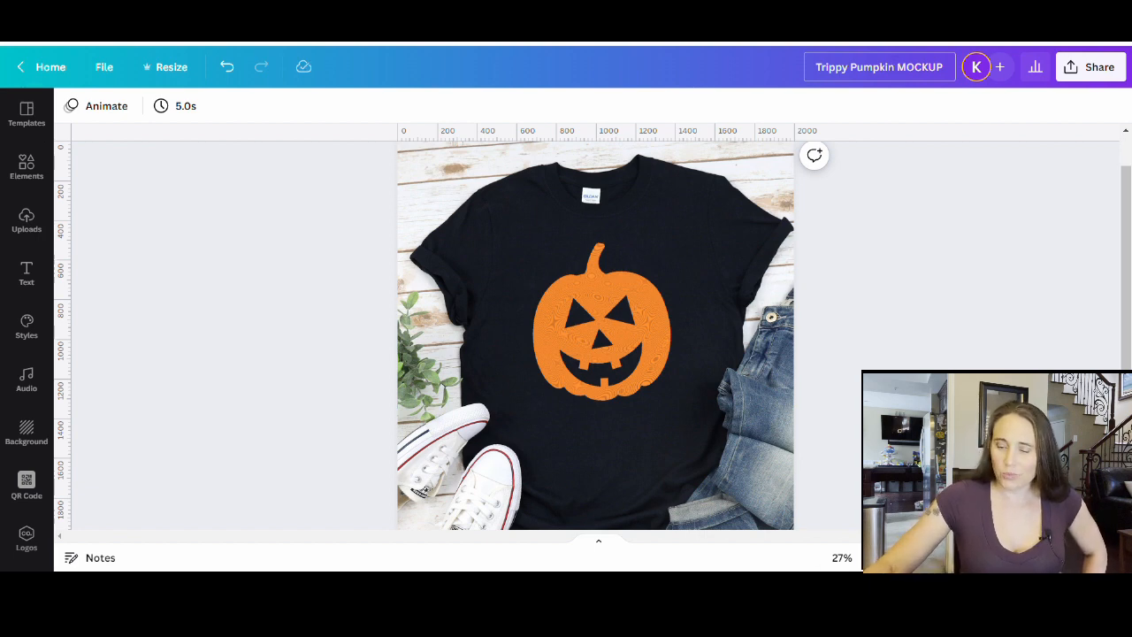
pyautogui.moveTo(884, 558); pyautogui.dragTo(914, 557)
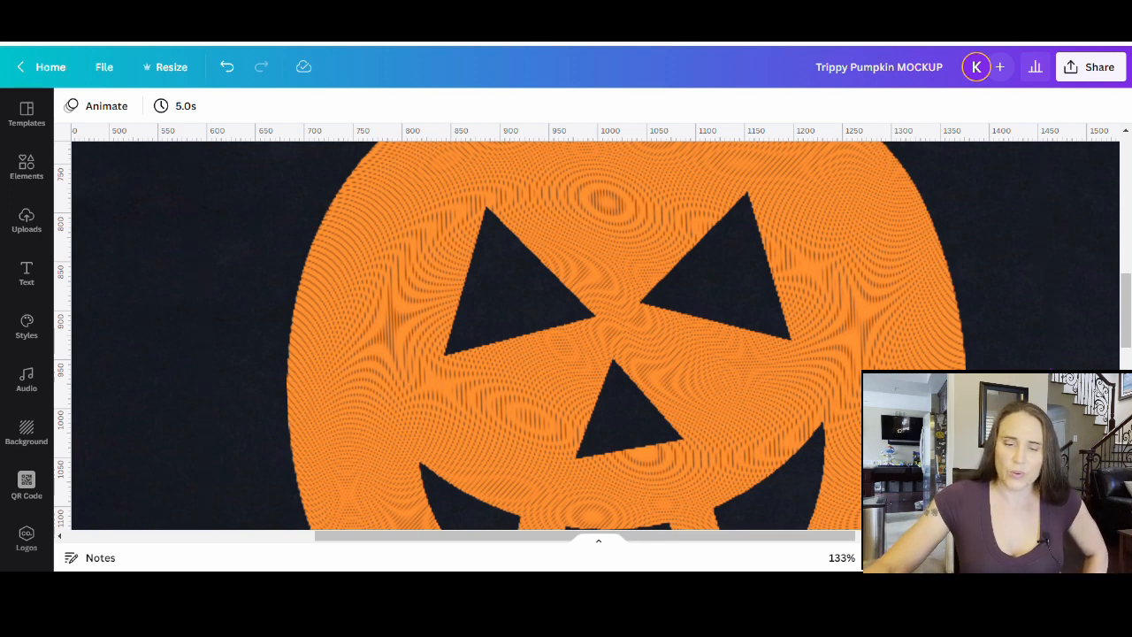
pyautogui.moveTo(906, 558); pyautogui.dragTo(867, 558)
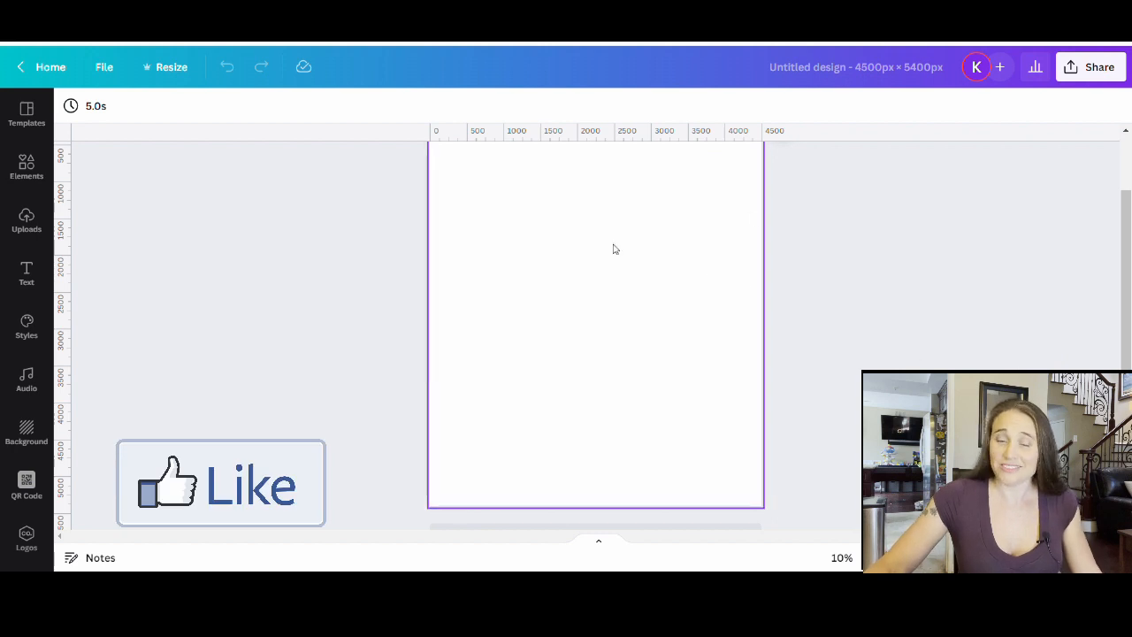
# Step: Fill the blank 4500px × 5400px page's background with black from the default colors
pyautogui.click(520, 307)
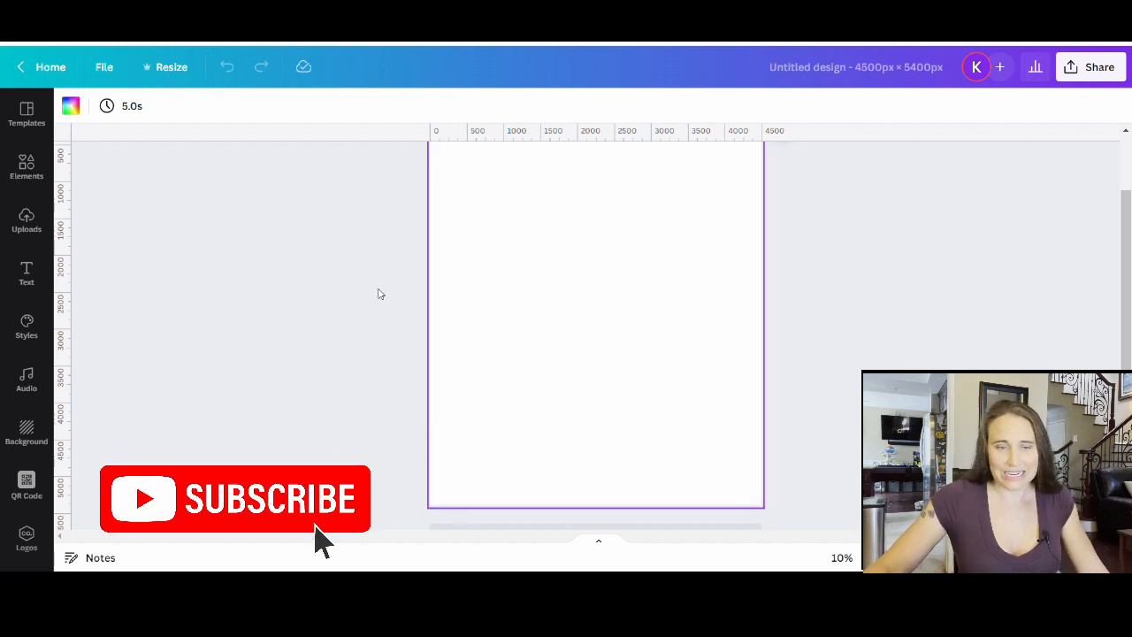
pyautogui.click(72, 106)
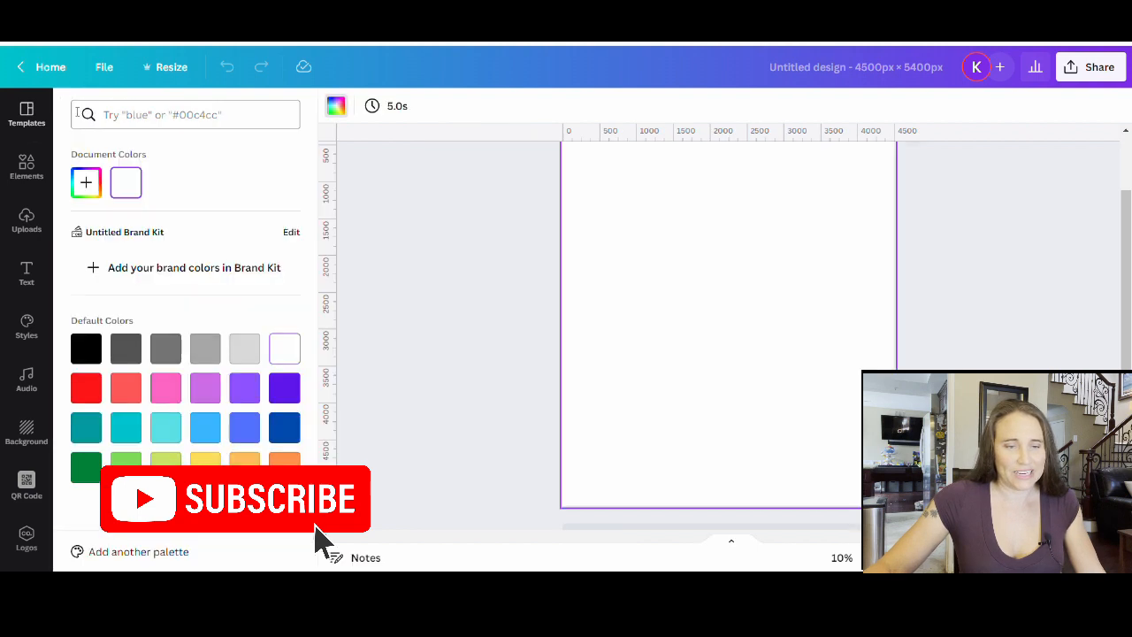
pyautogui.click(93, 354)
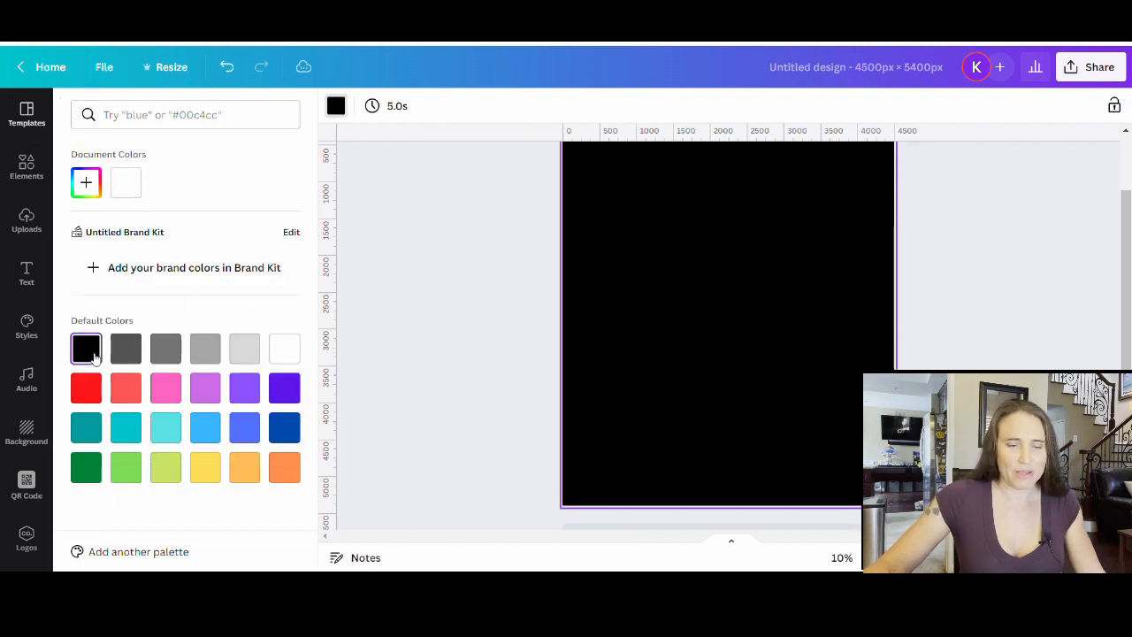
pyautogui.click(409, 351)
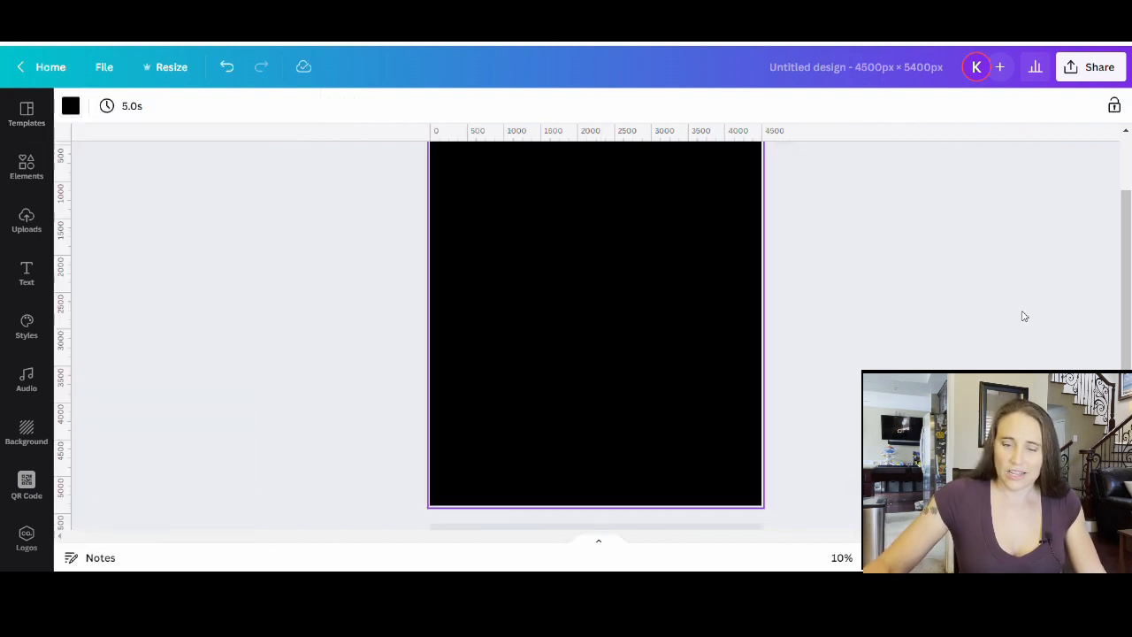
# Step: Search the design elements for "jack o latern" and limit the results to graphics
pyautogui.scroll(2, 1024, 316)
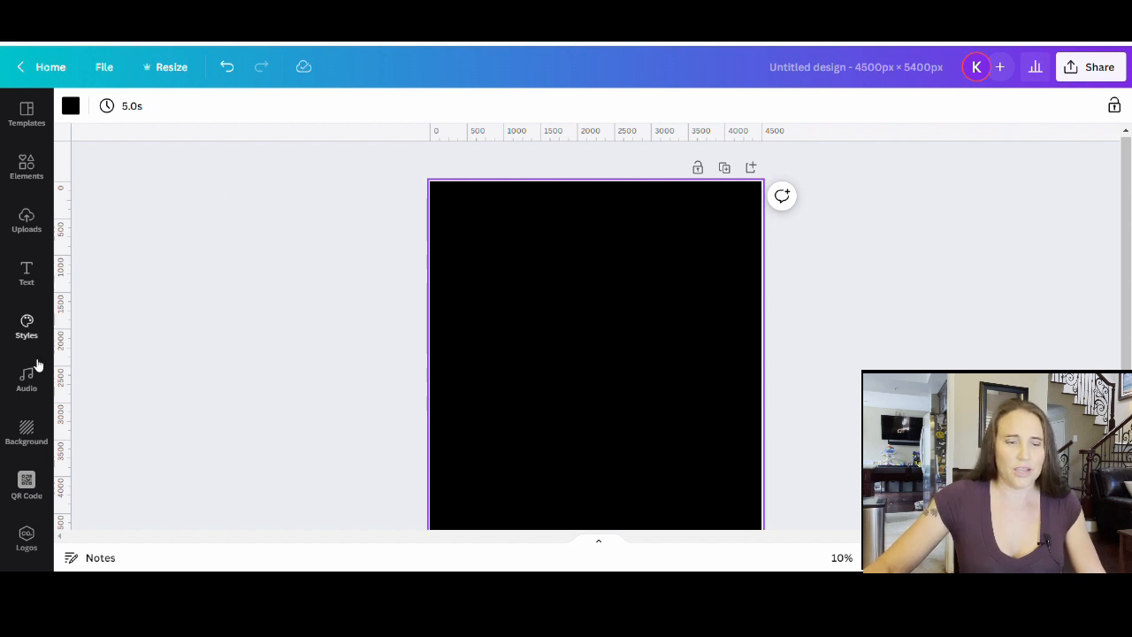
pyautogui.click(26, 168)
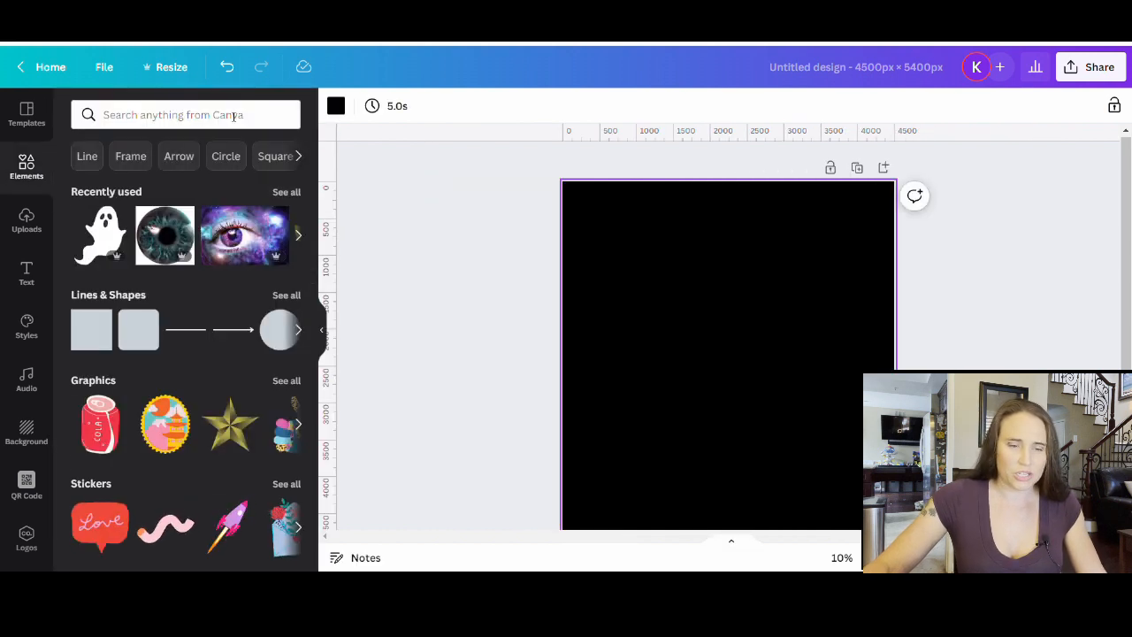
pyautogui.click(234, 116)
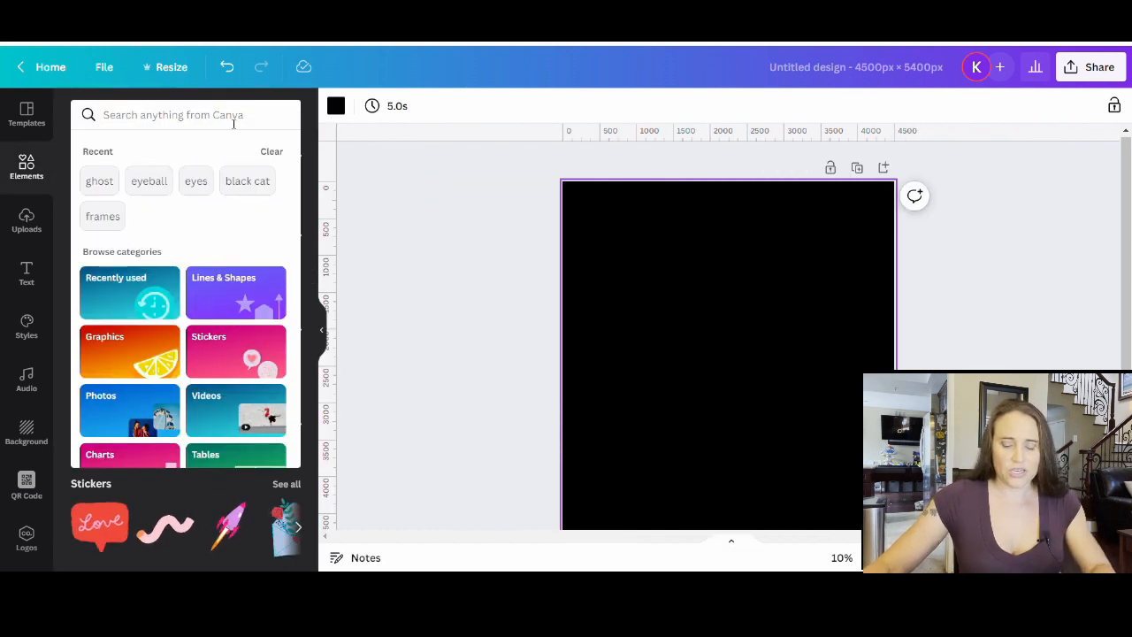
pyautogui.write('jack o')
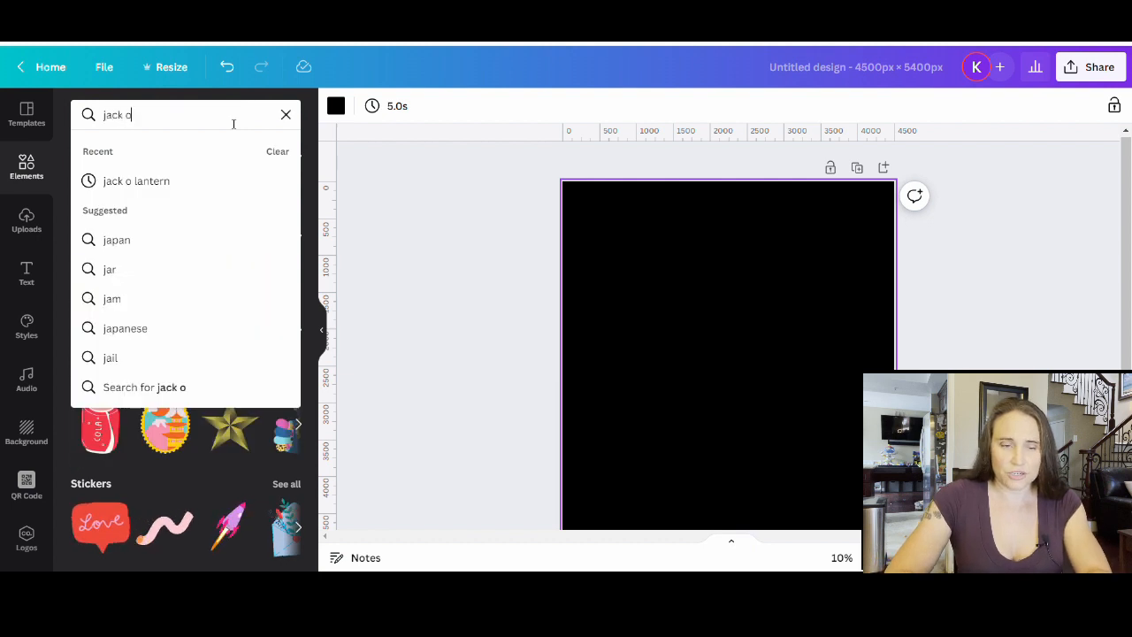
pyautogui.write(' latern')
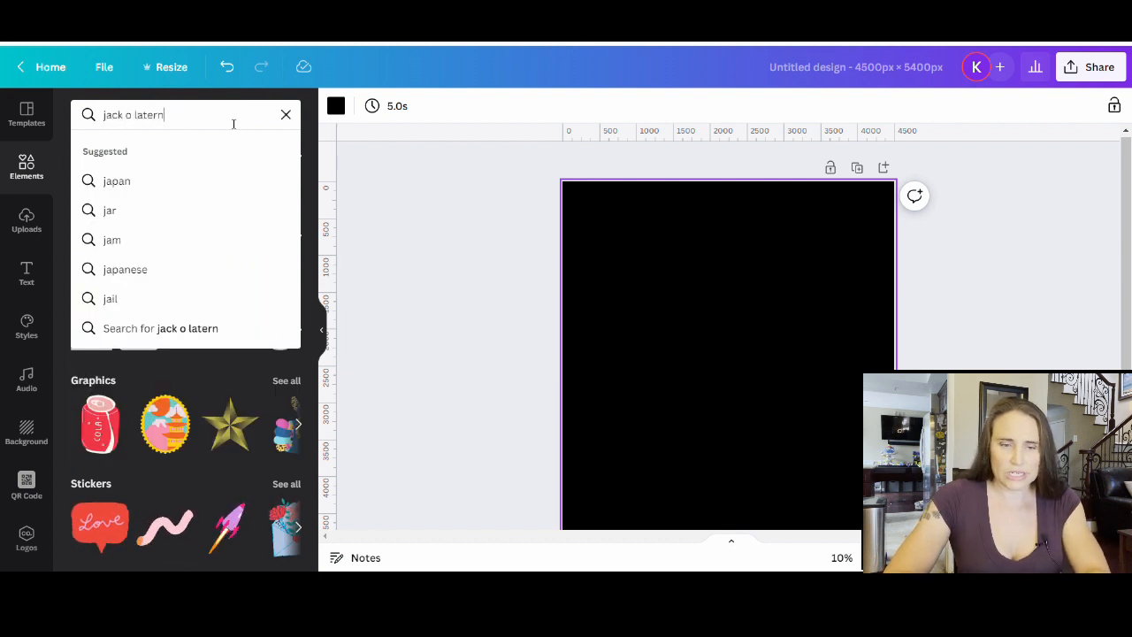
pyautogui.press('Return')
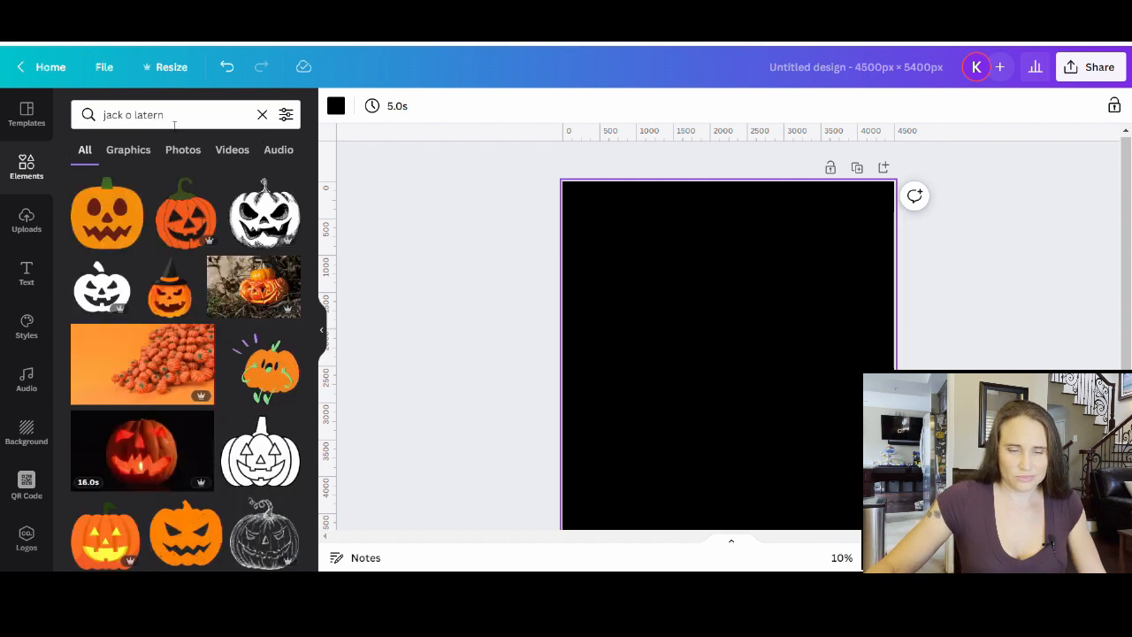
pyautogui.click(126, 152)
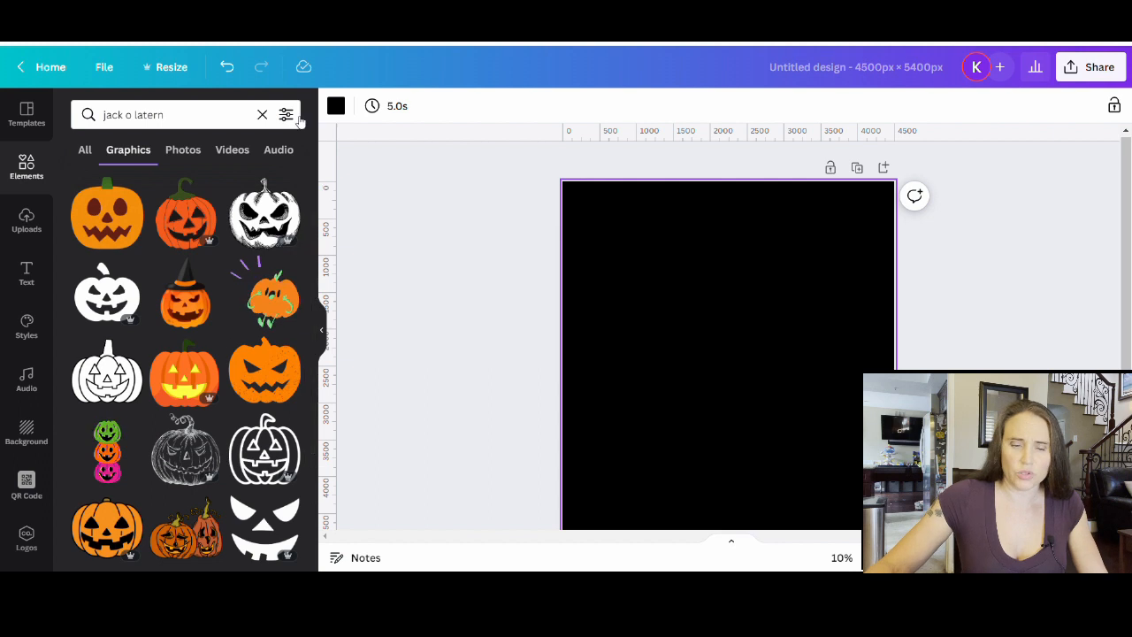
# Step: Add the solid black jack-o'-lantern silhouette graphic to the page
pyautogui.scroll(-1, 168, 230)
pyautogui.scroll(-1, 177, 234)
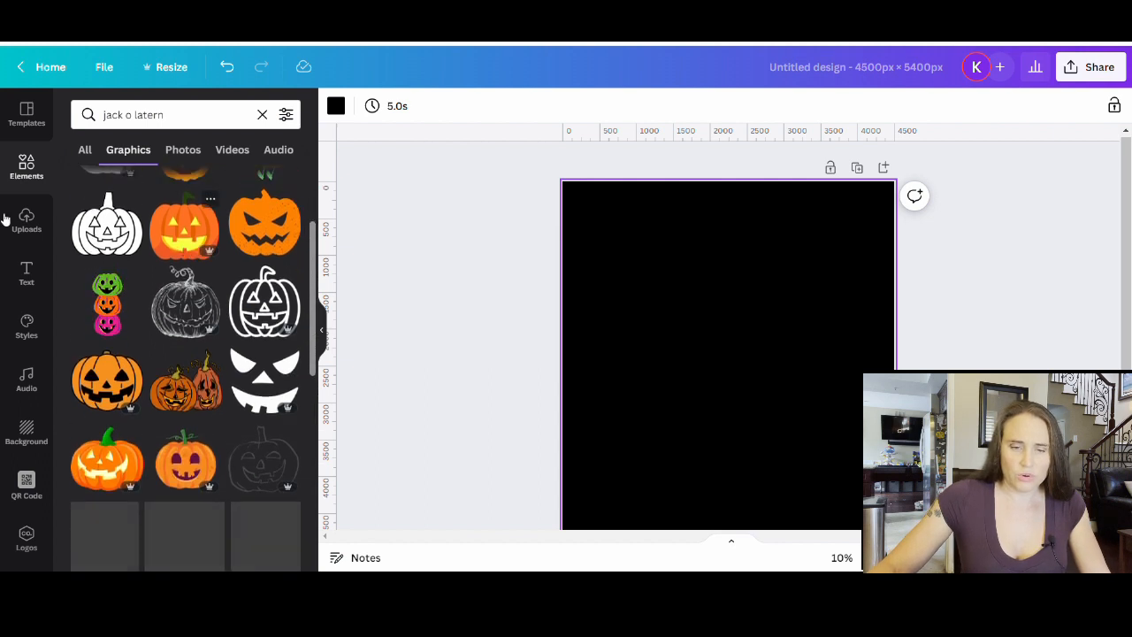
pyautogui.scroll(-5, 212, 239)
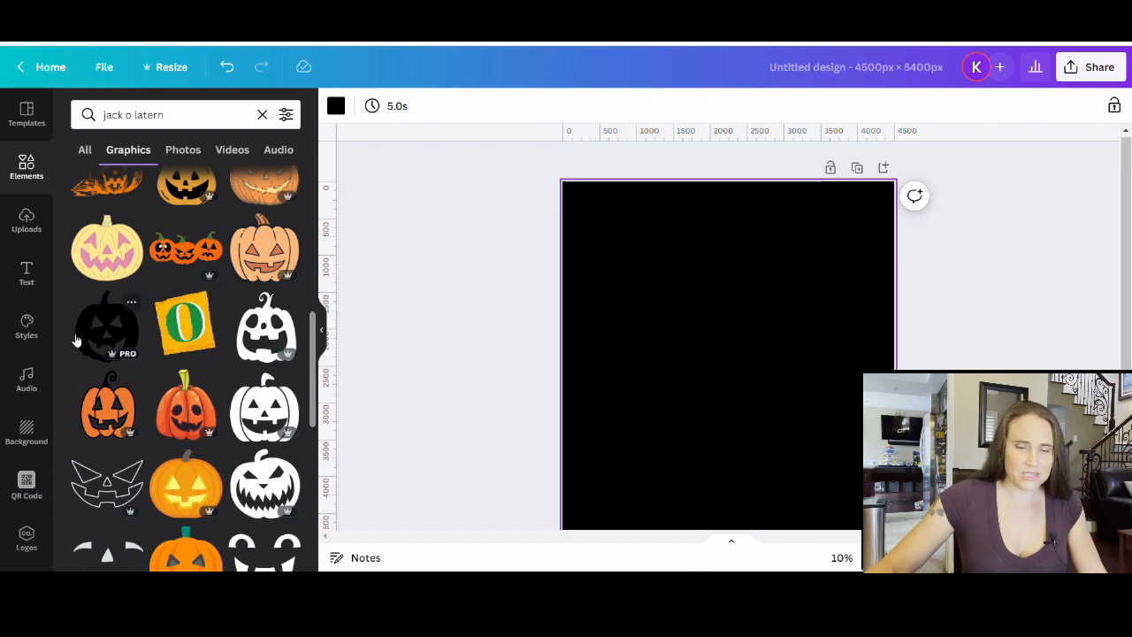
pyautogui.scroll(-1, 93, 296)
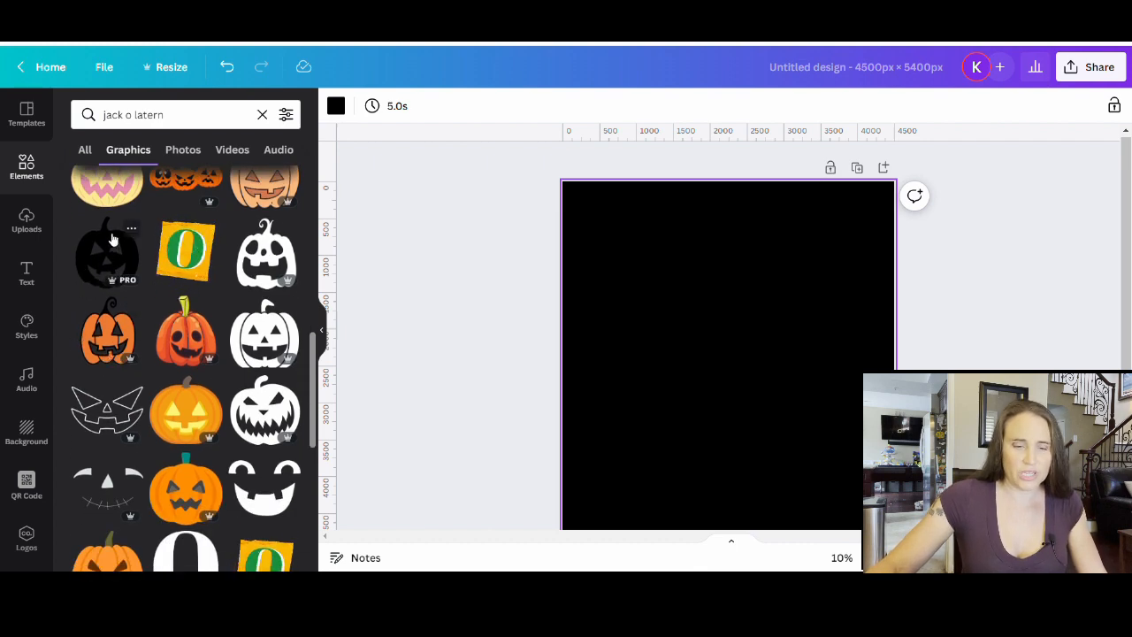
pyautogui.click(97, 265)
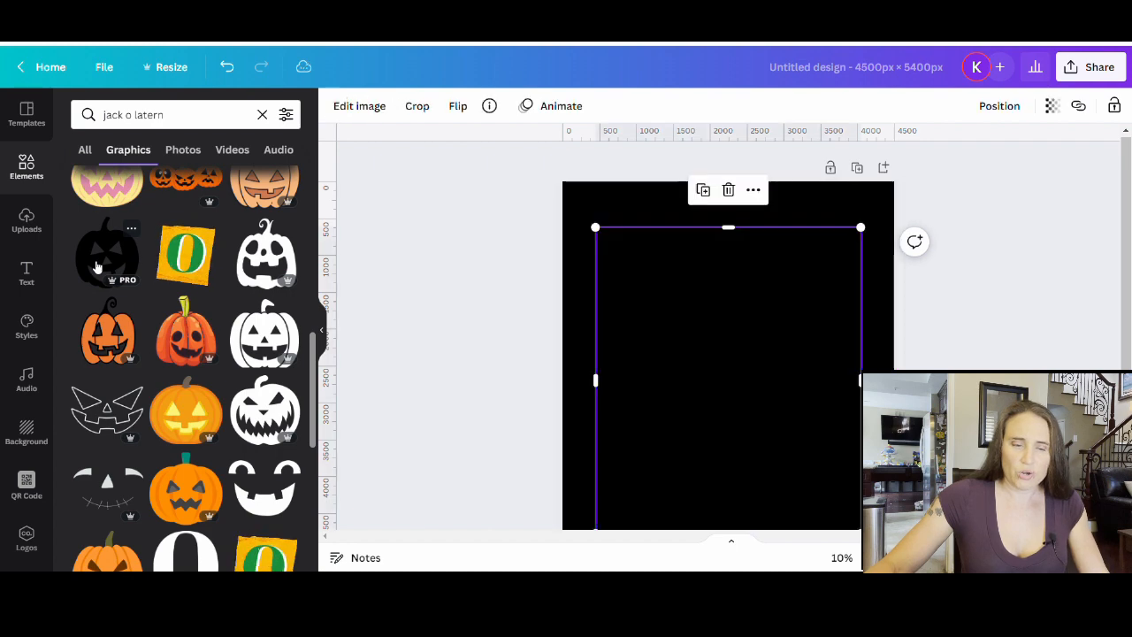
pyautogui.click(320, 330)
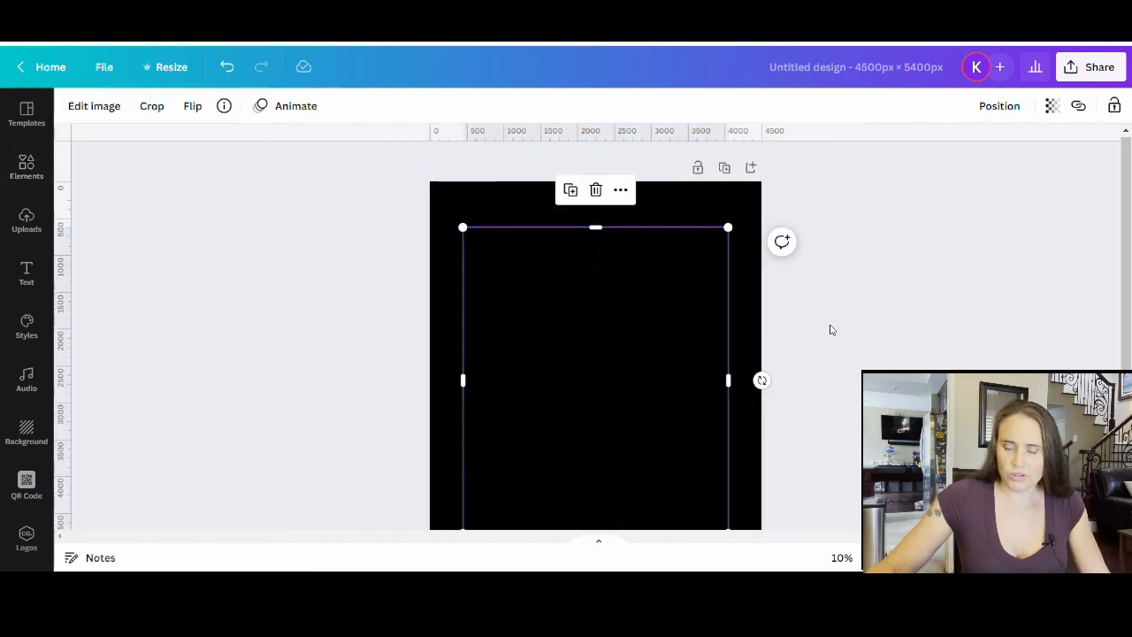
pyautogui.click(829, 330)
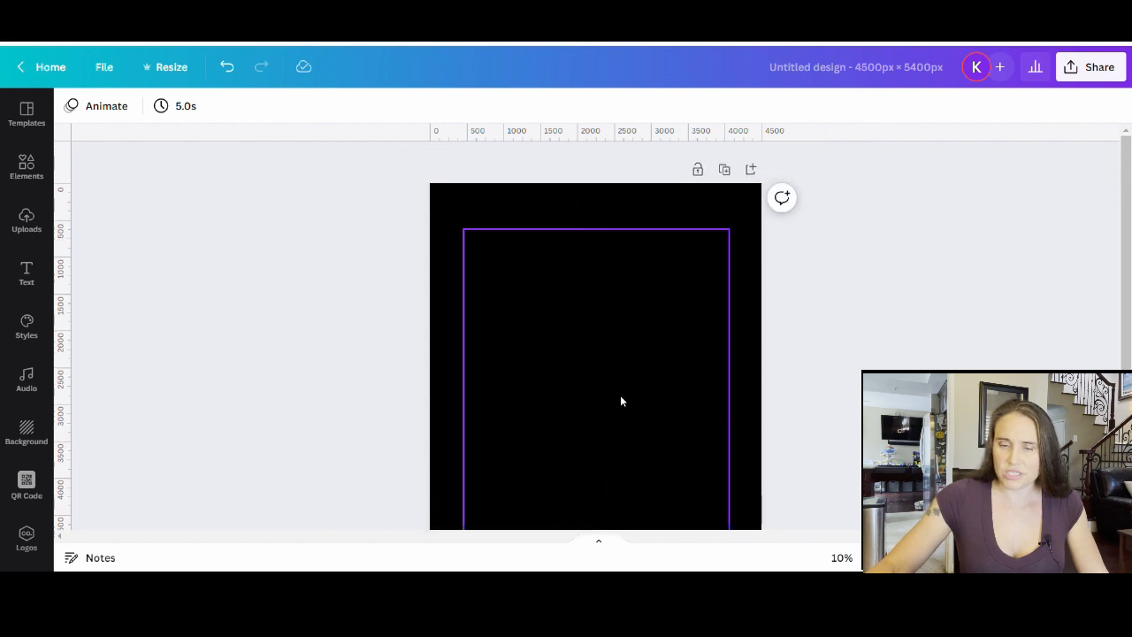
# Step: Give the jack-o'-lantern graphic the Amber duotone effect
pyautogui.click(582, 385)
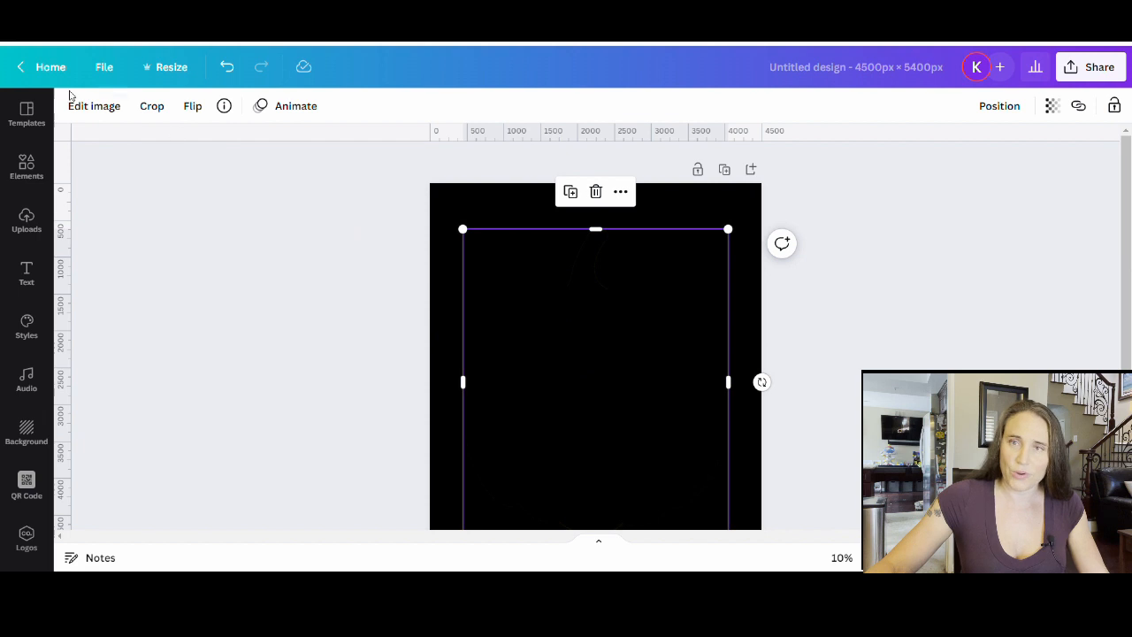
pyautogui.click(84, 105)
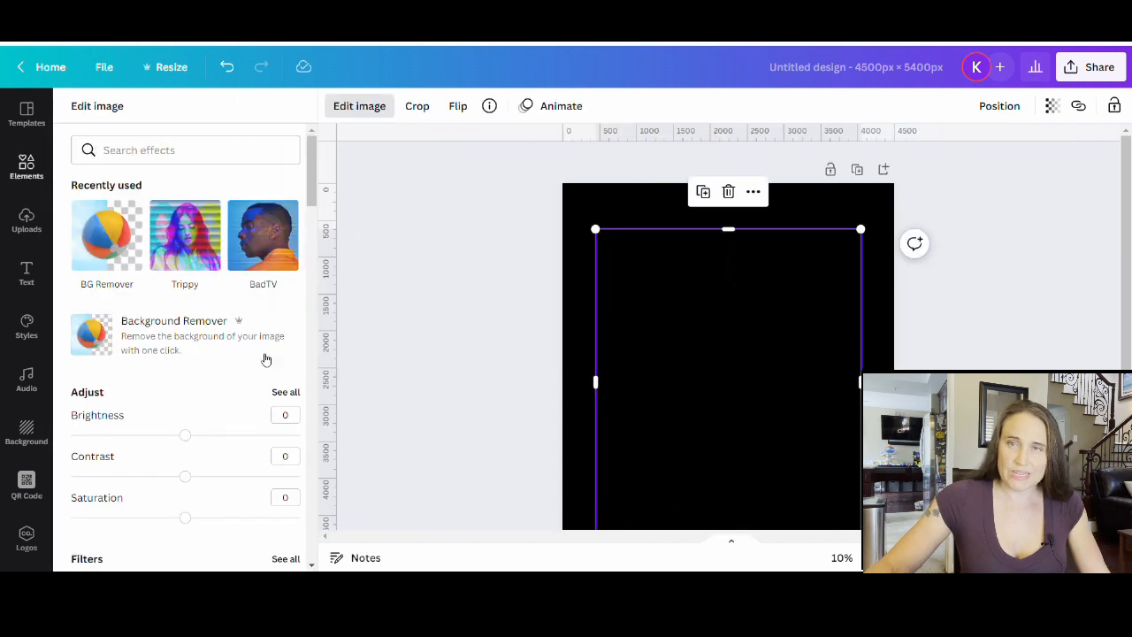
pyautogui.scroll(-3, 163, 334)
pyautogui.scroll(-8, 163, 339)
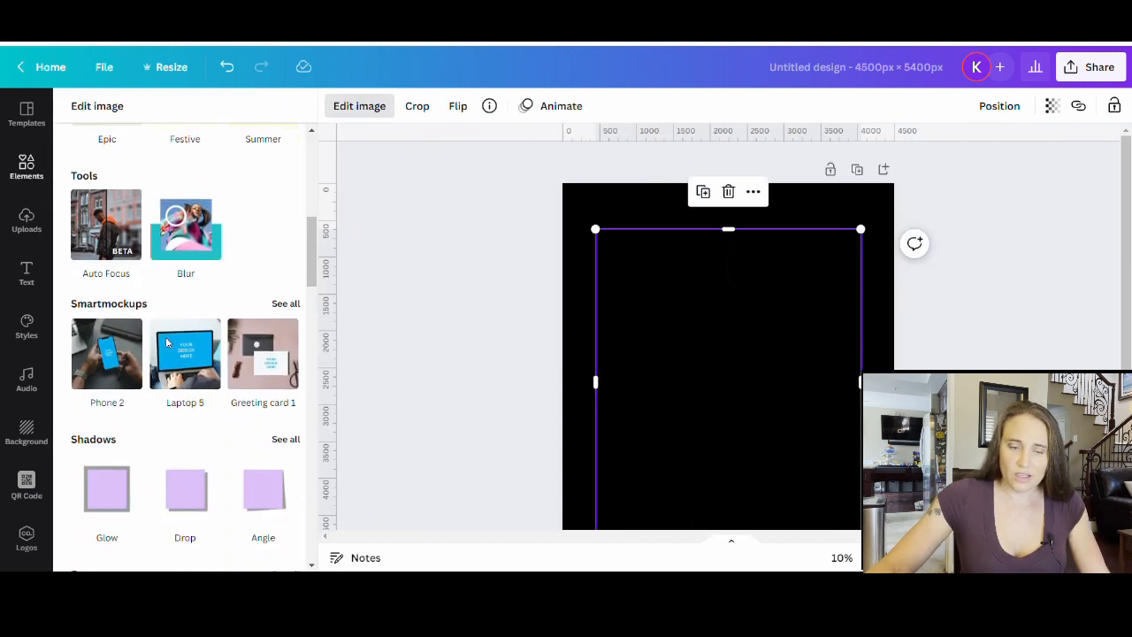
pyautogui.scroll(-2, 157, 314)
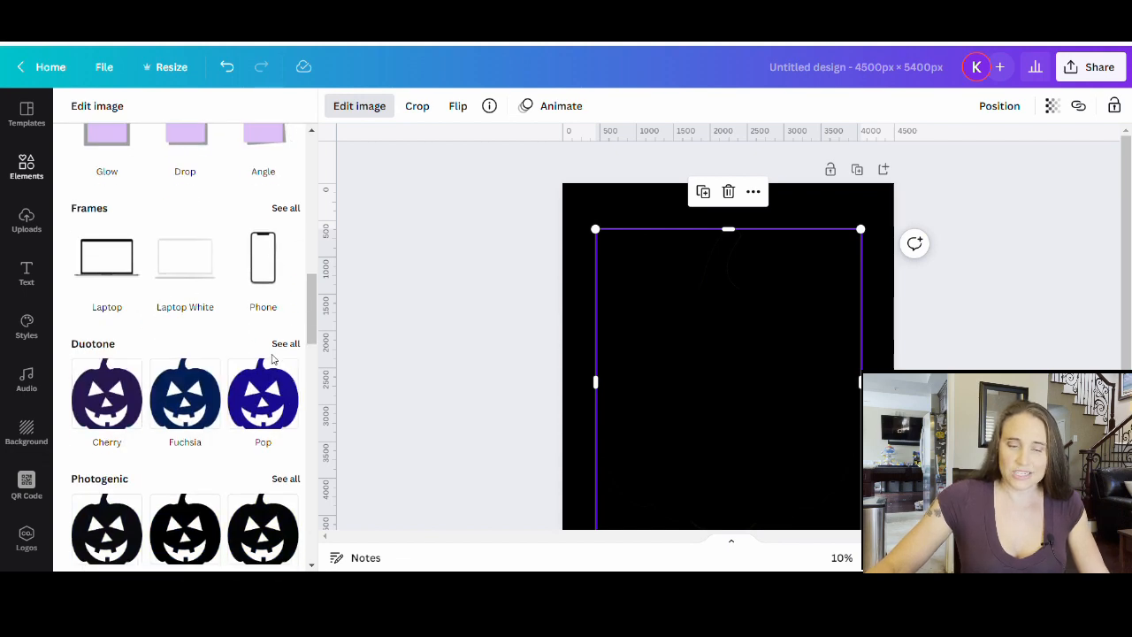
pyautogui.click(285, 344)
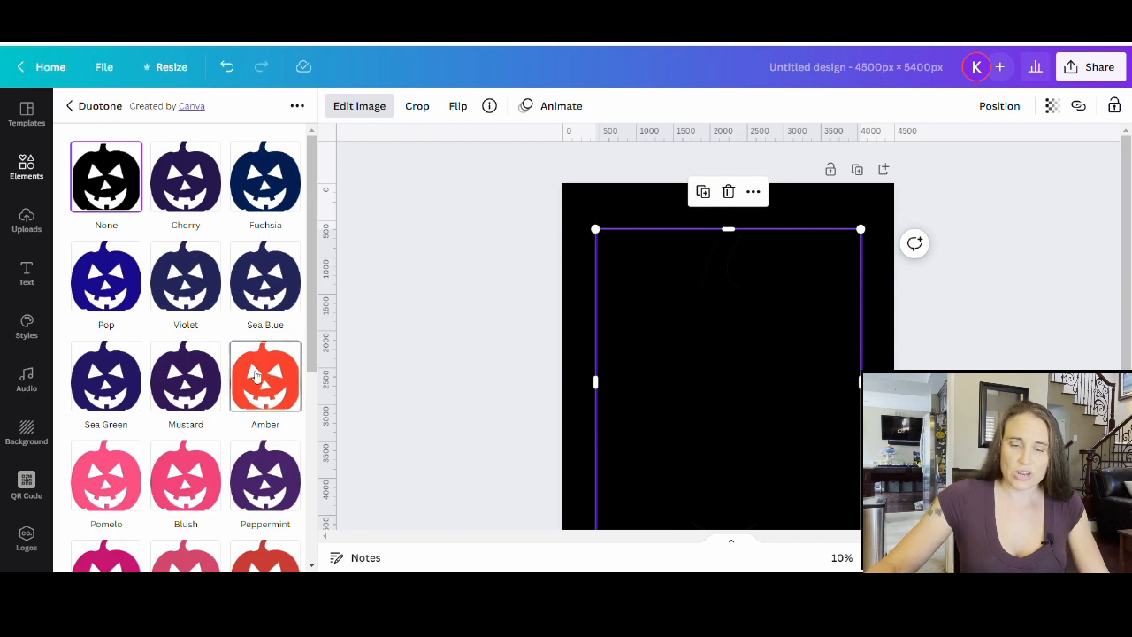
pyautogui.click(262, 386)
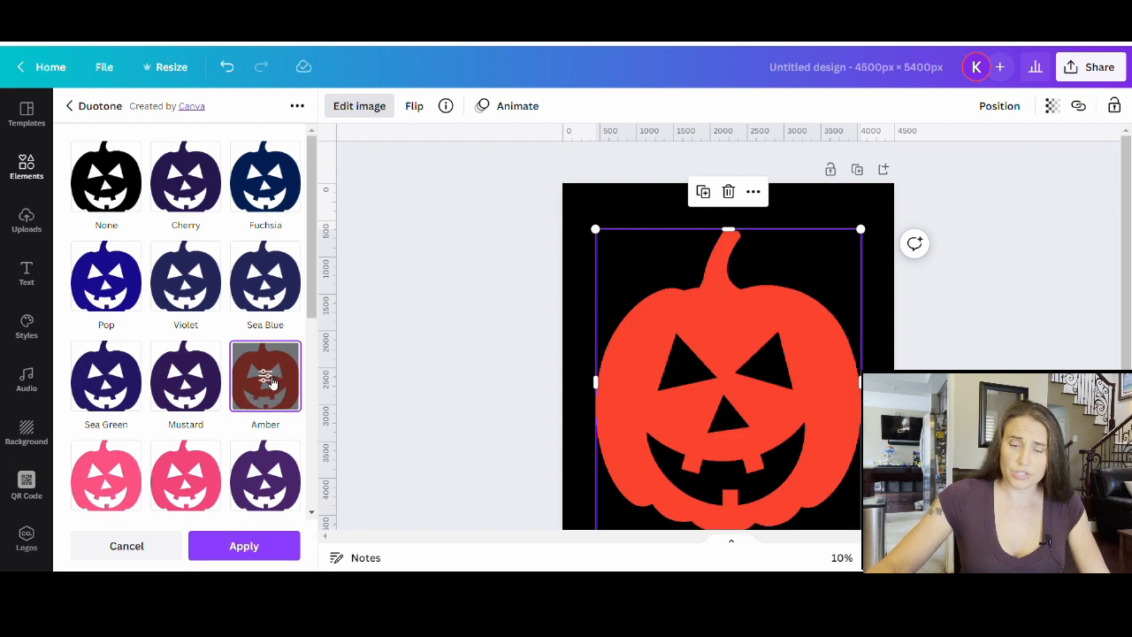
# Step: Set both the highlights and shadows of the duotone to the default orange and apply the effect
pyautogui.click(265, 379)
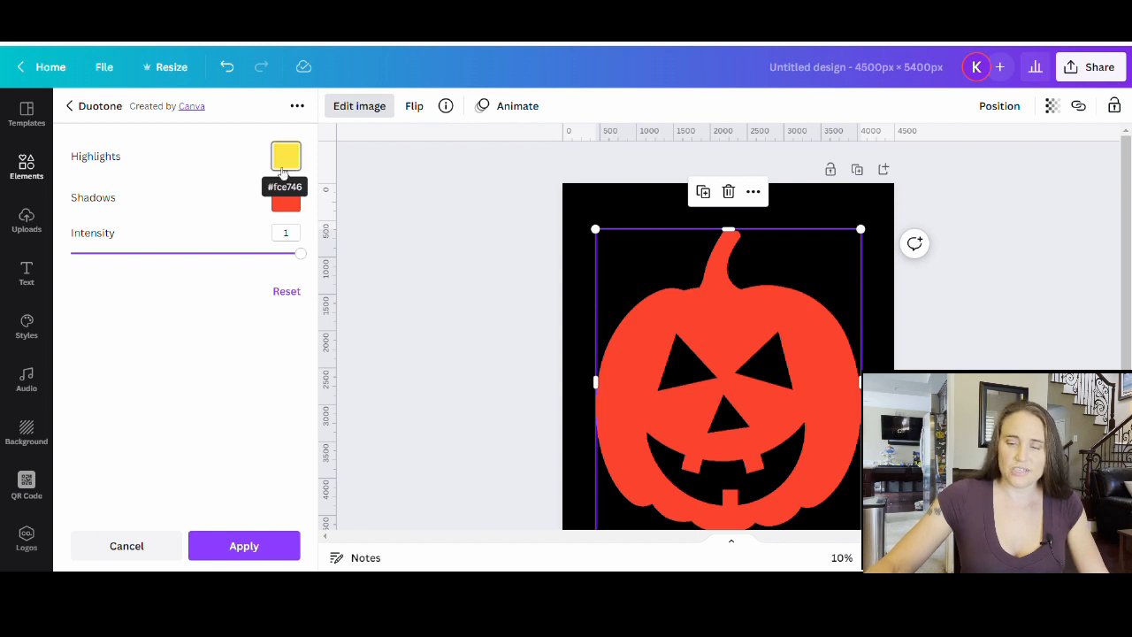
pyautogui.click(286, 168)
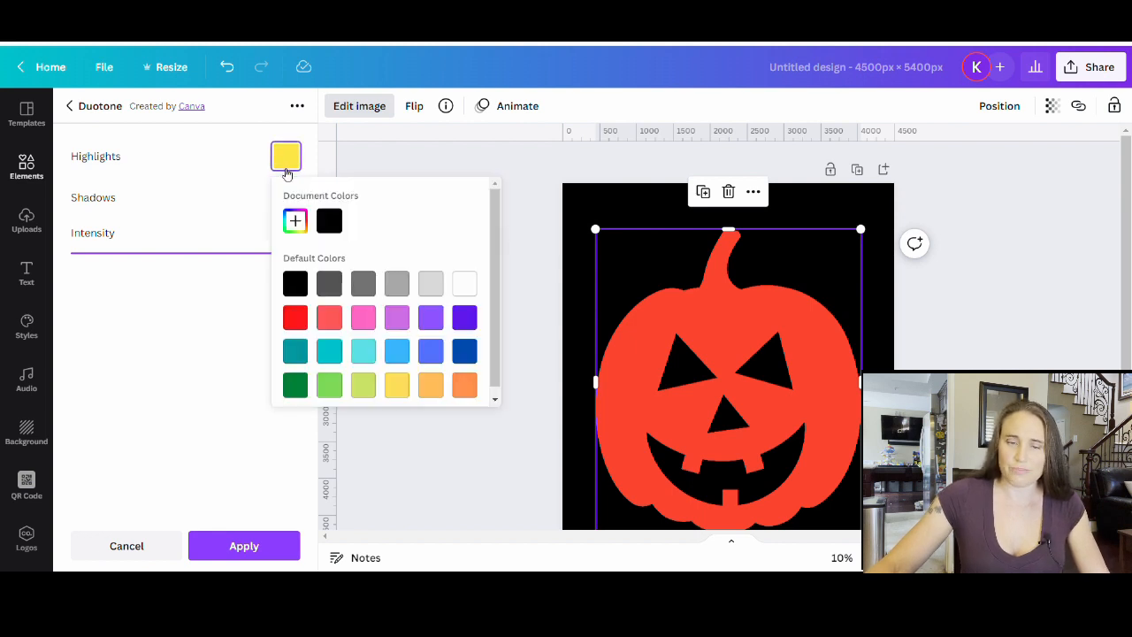
pyautogui.click(464, 384)
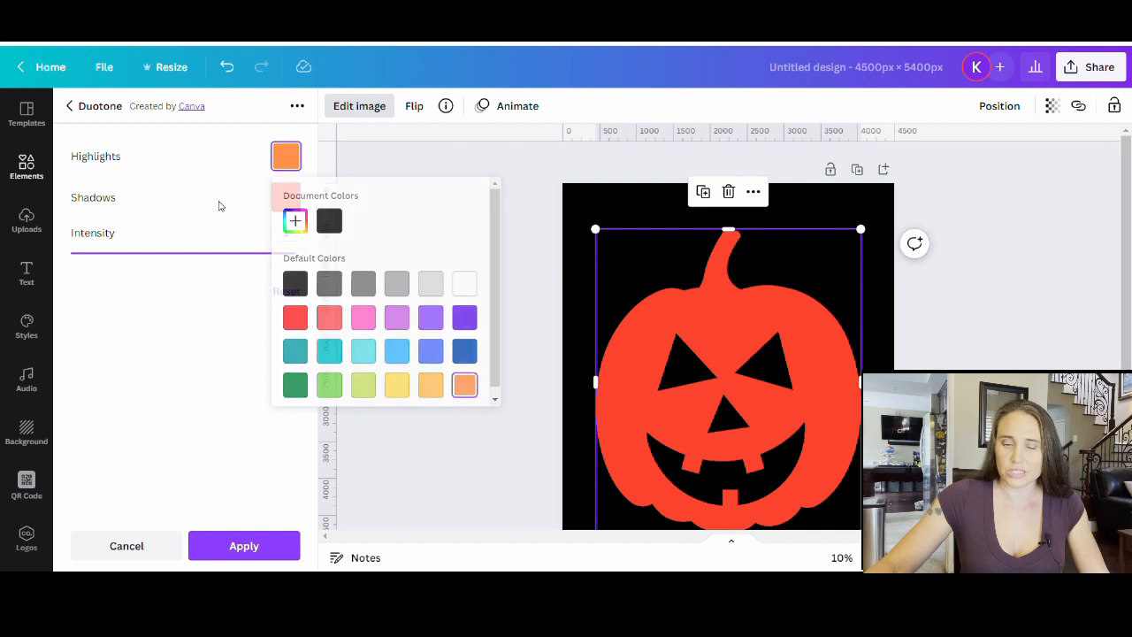
pyautogui.click(286, 197)
pyautogui.click(464, 426)
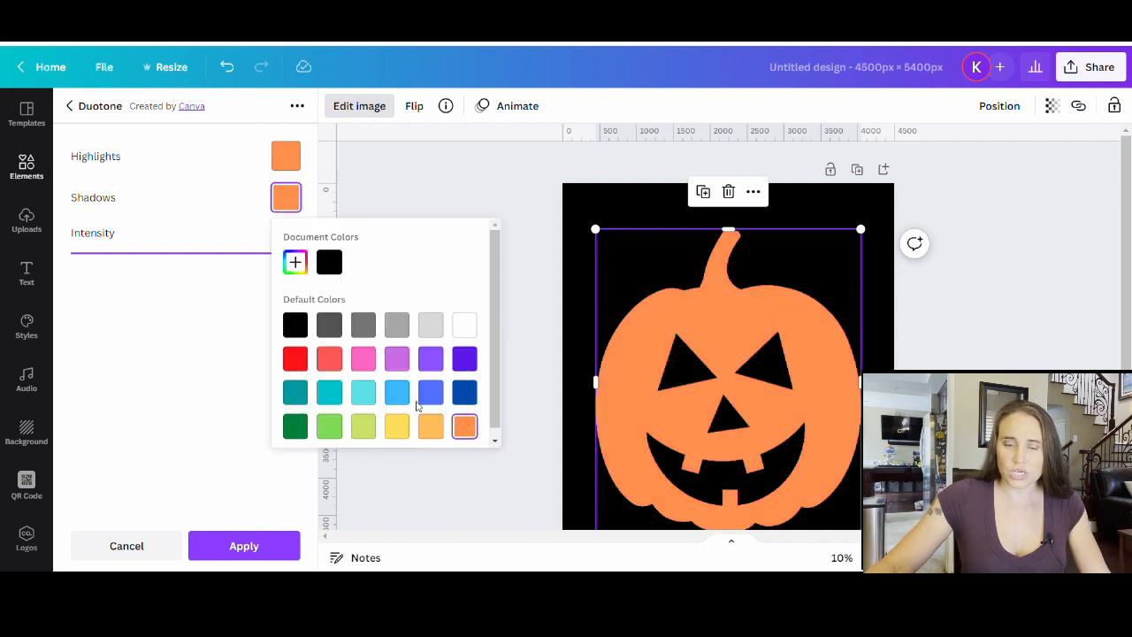
pyautogui.click(176, 197)
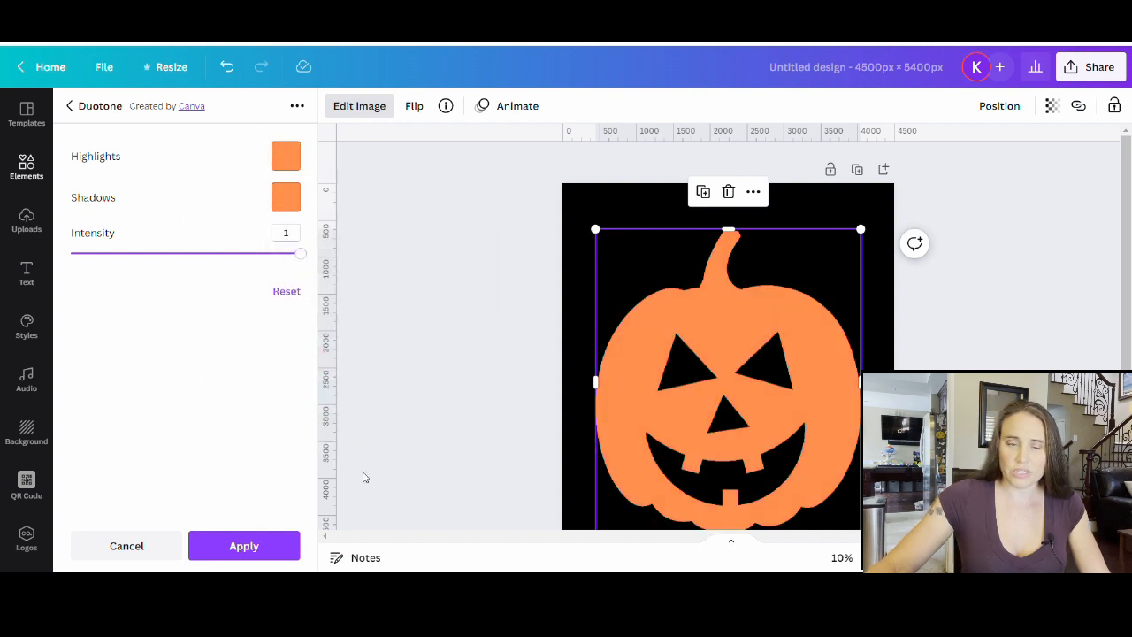
pyautogui.click(281, 548)
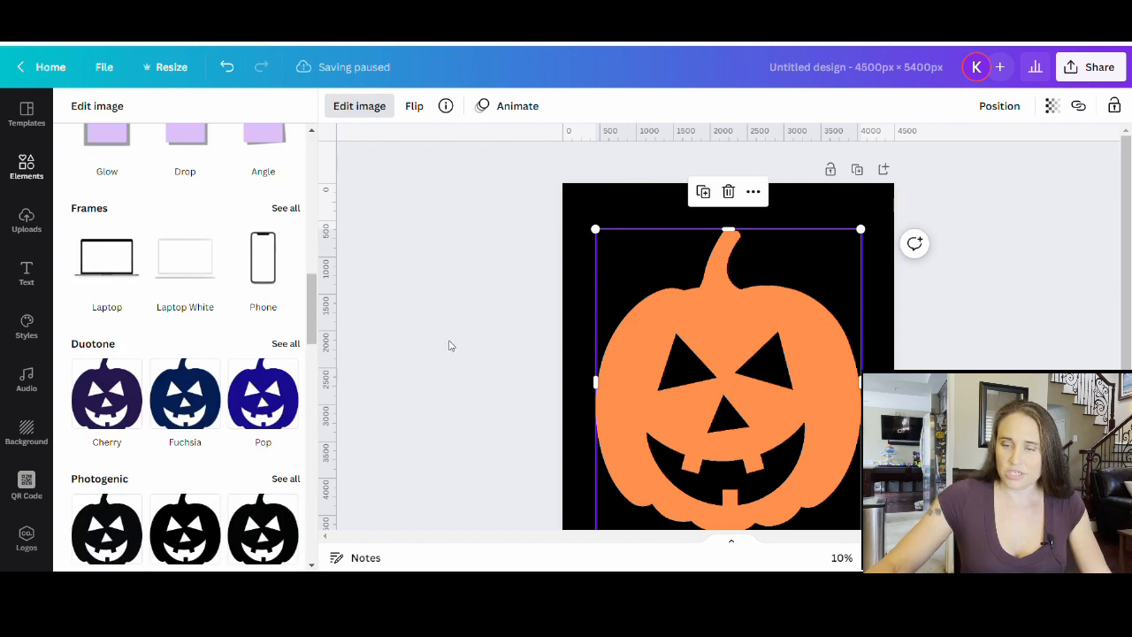
# Step: Move the orange pumpkin slightly higher on the page, keeping it horizontally centered
pyautogui.click(643, 351)
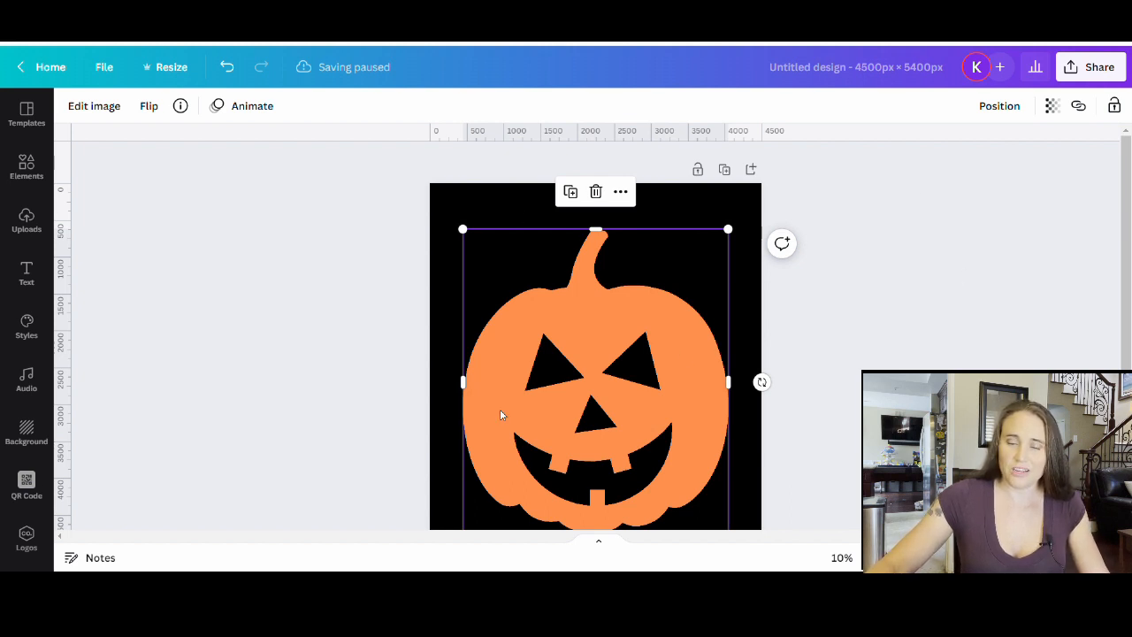
pyautogui.click(168, 292)
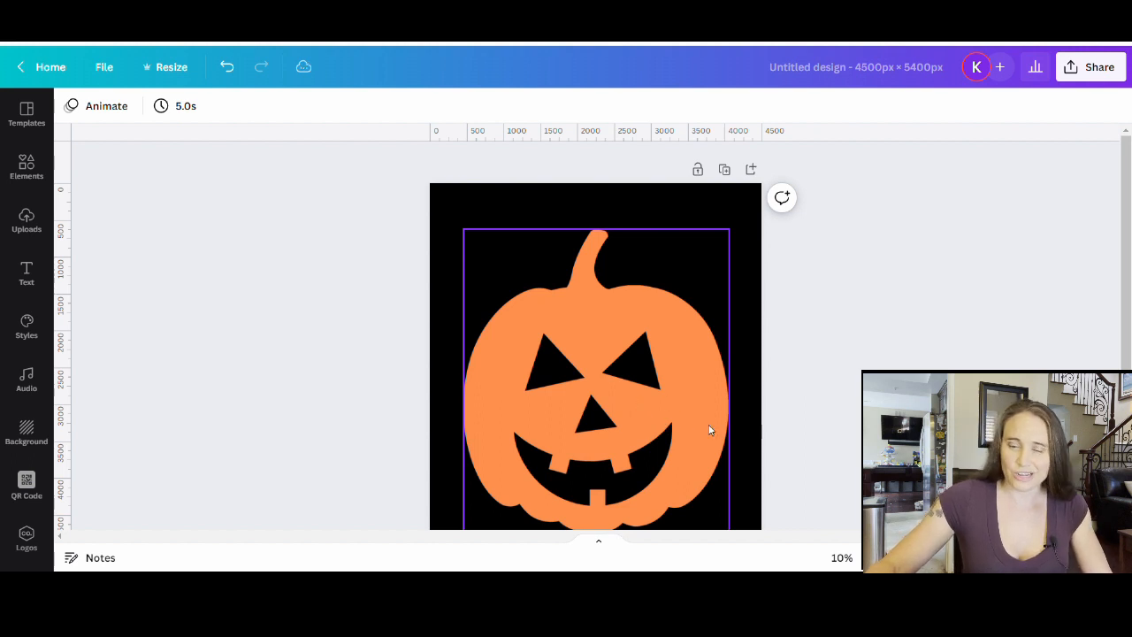
pyautogui.moveTo(663, 421); pyautogui.dragTo(644, 397)
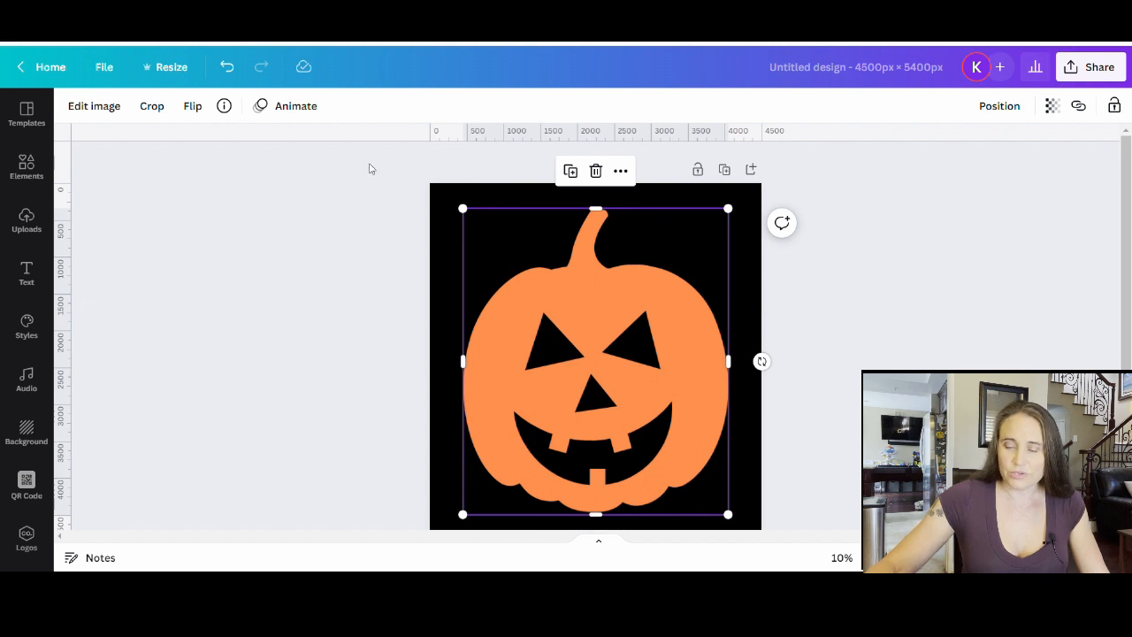
# Step: Open the full set of Screen effects for the orange pumpkin image
pyautogui.click(84, 106)
pyautogui.scroll(-10, 126, 172)
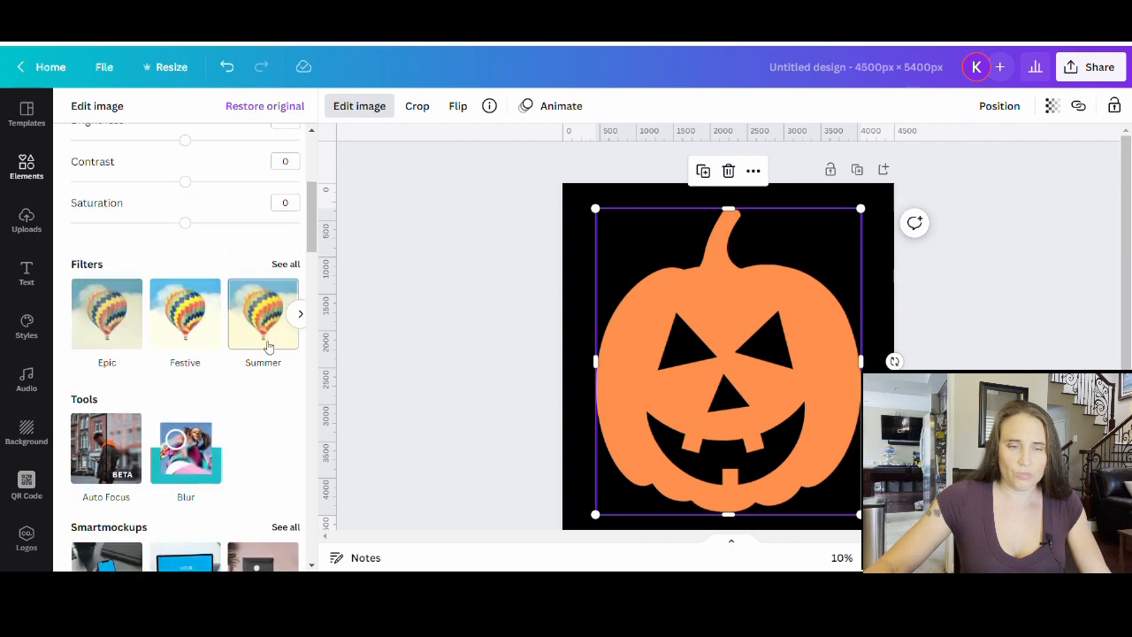
pyautogui.scroll(-3, 252, 328)
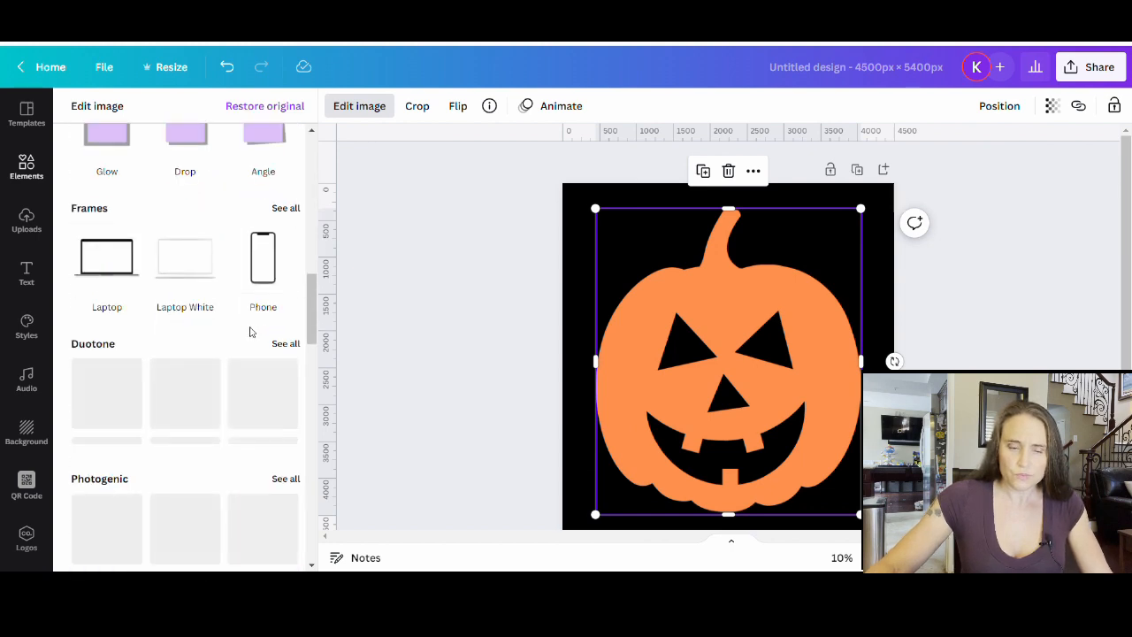
pyautogui.scroll(-1, 209, 306)
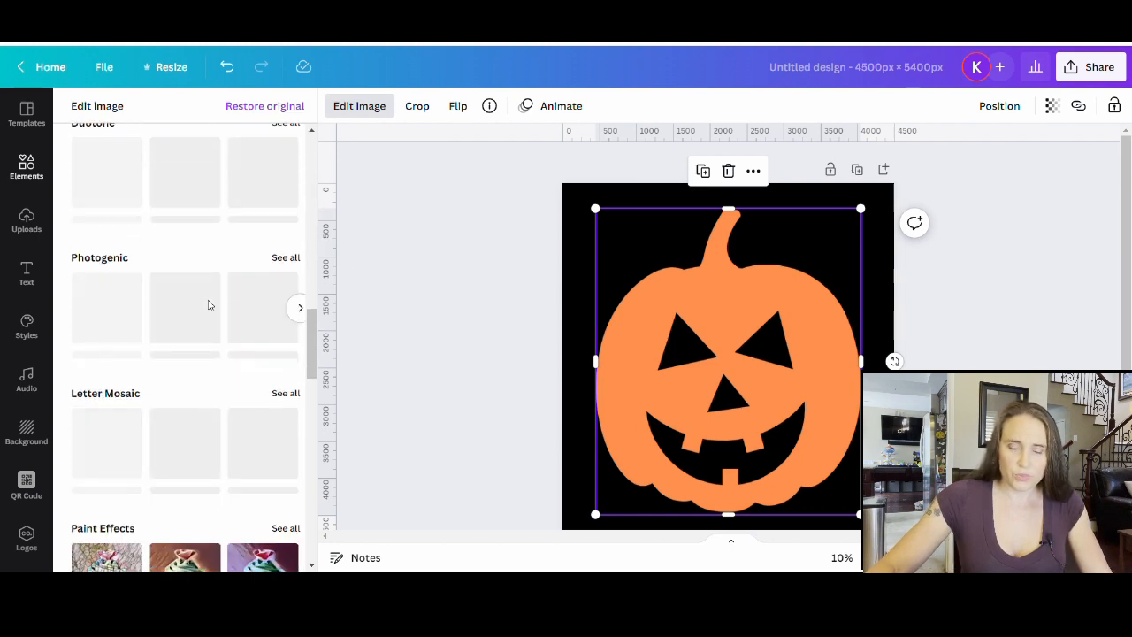
pyautogui.scroll(-6, 210, 303)
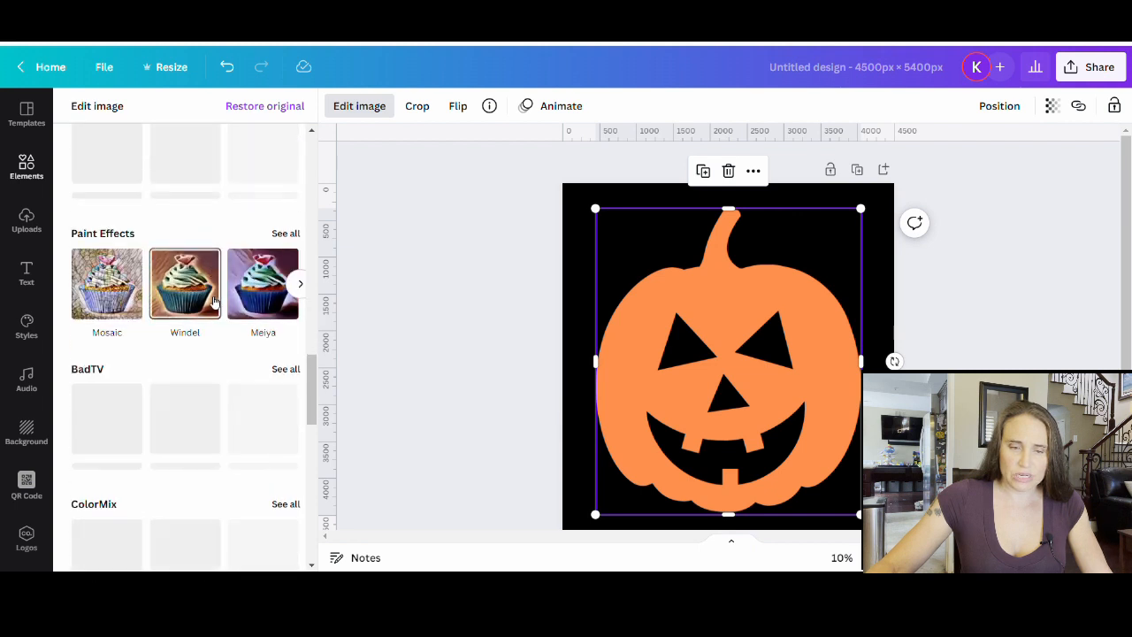
pyautogui.scroll(-5, 205, 291)
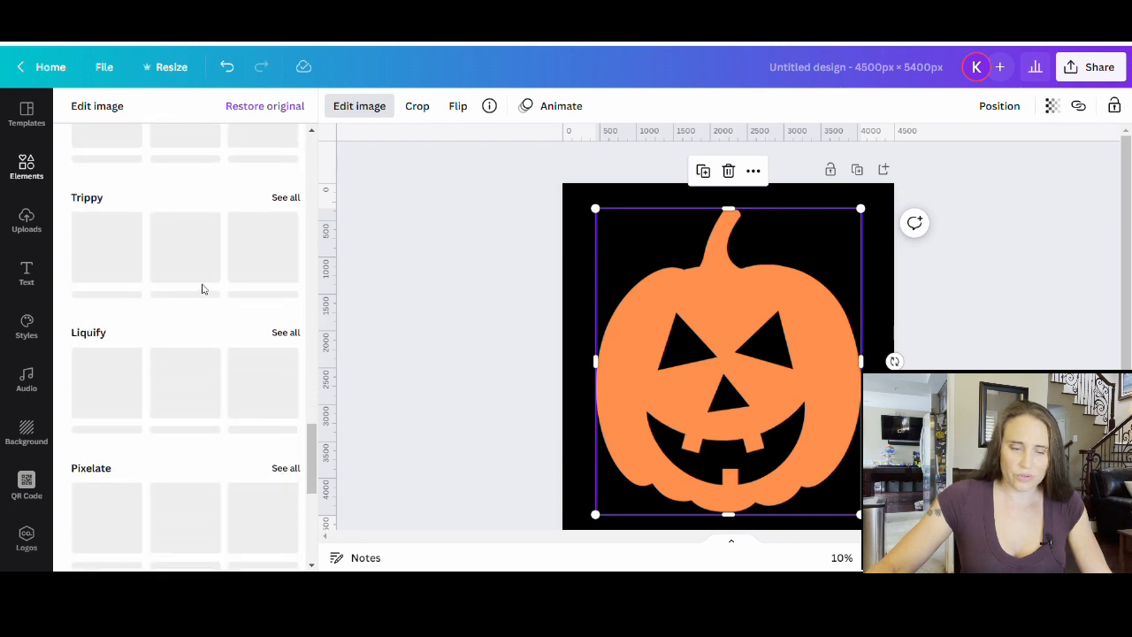
pyautogui.scroll(-1, 202, 289)
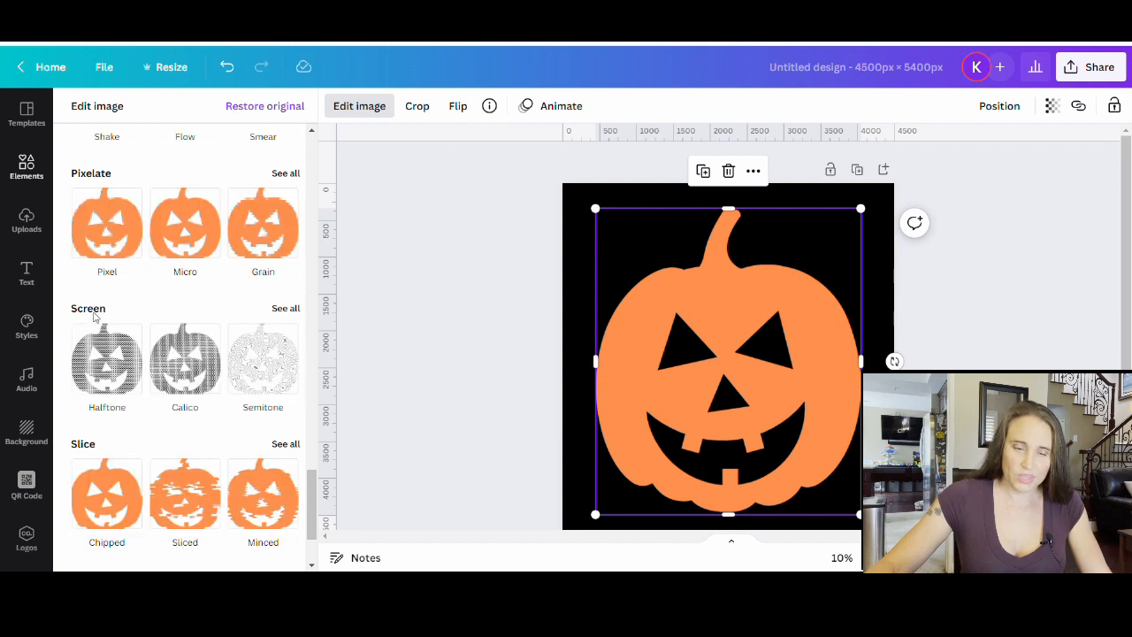
pyautogui.click(285, 309)
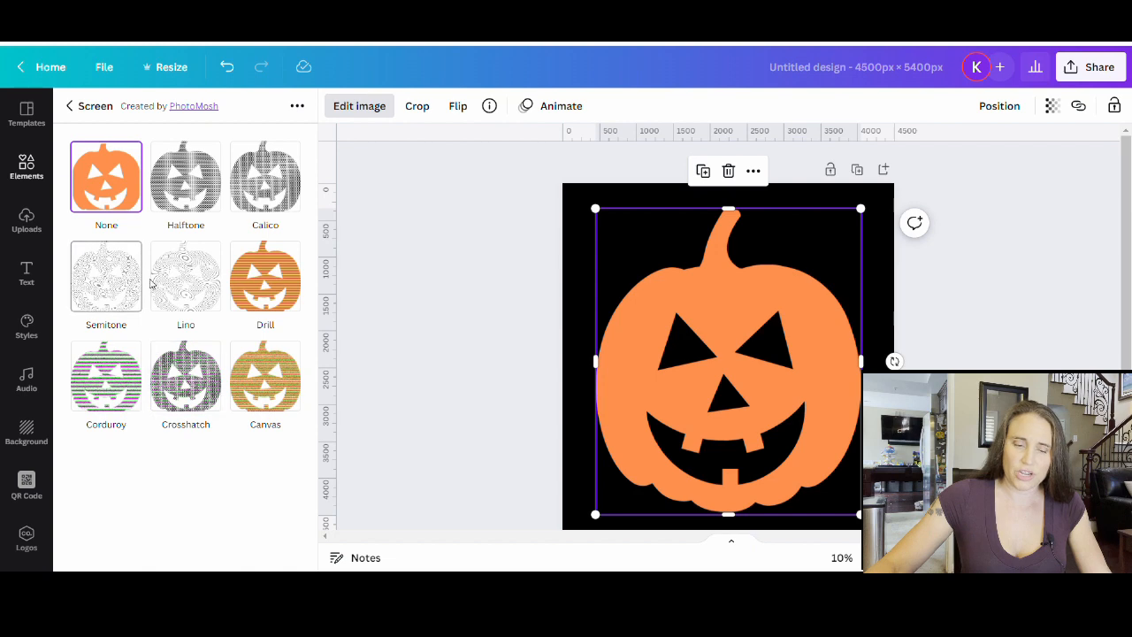
# Step: Try the Halftone, Calico, Semitone and Lino screen effects on the pumpkin
pyautogui.click(208, 182)
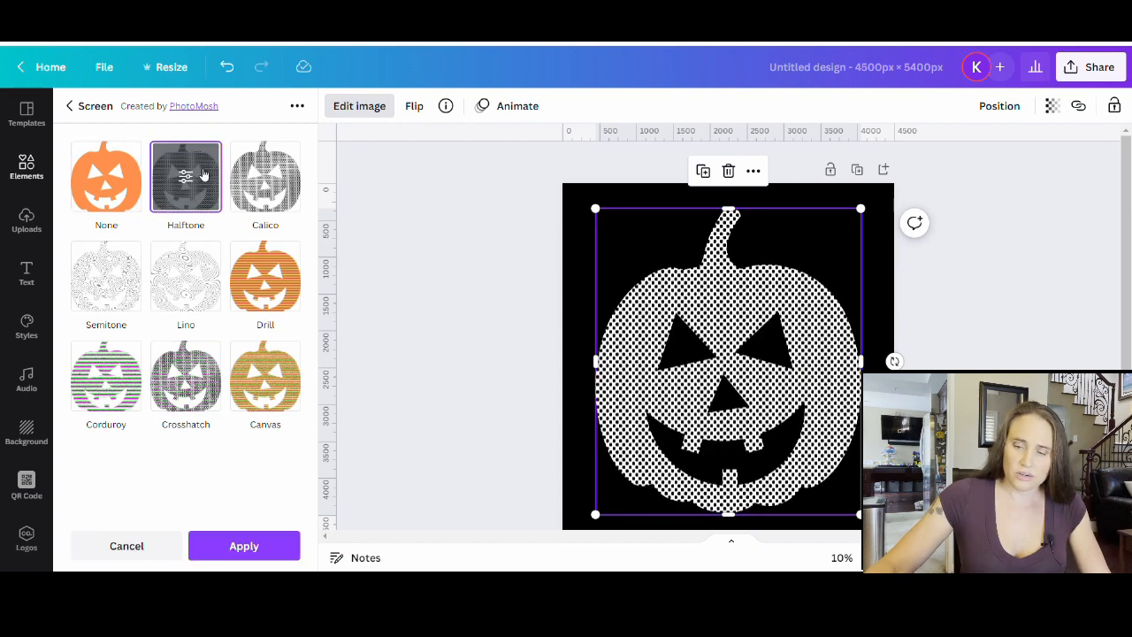
pyautogui.click(261, 182)
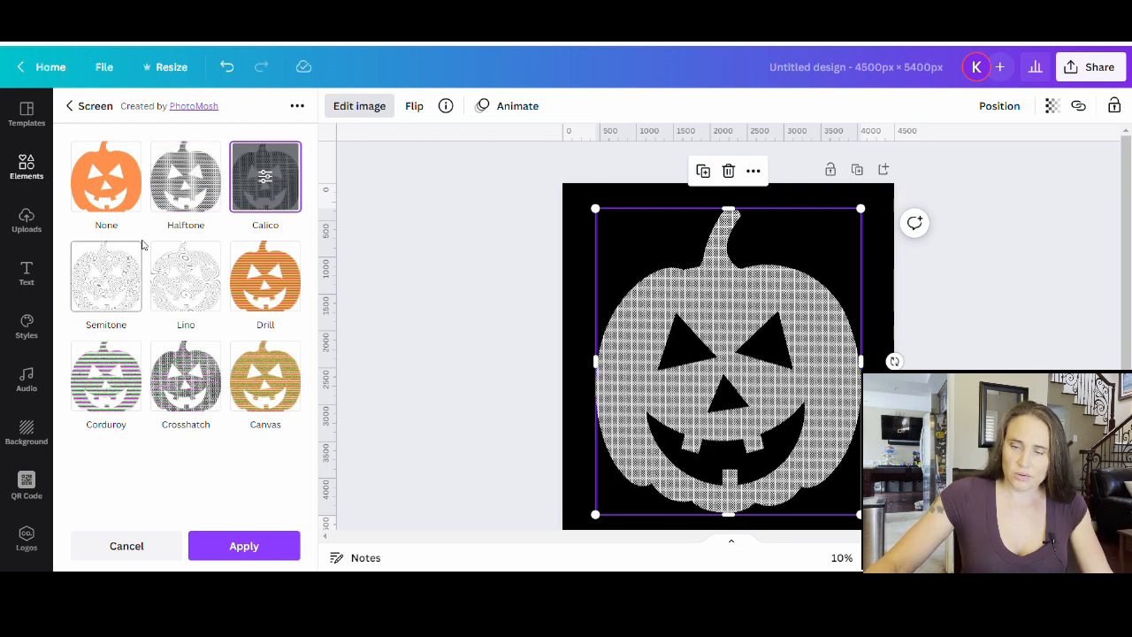
pyautogui.click(79, 287)
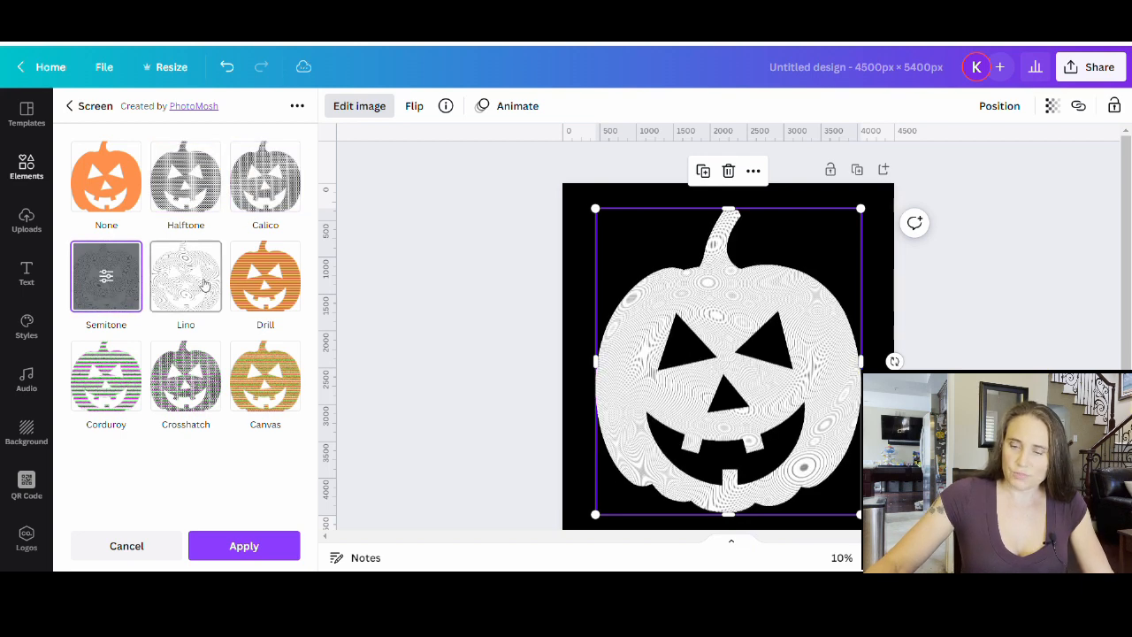
pyautogui.click(174, 297)
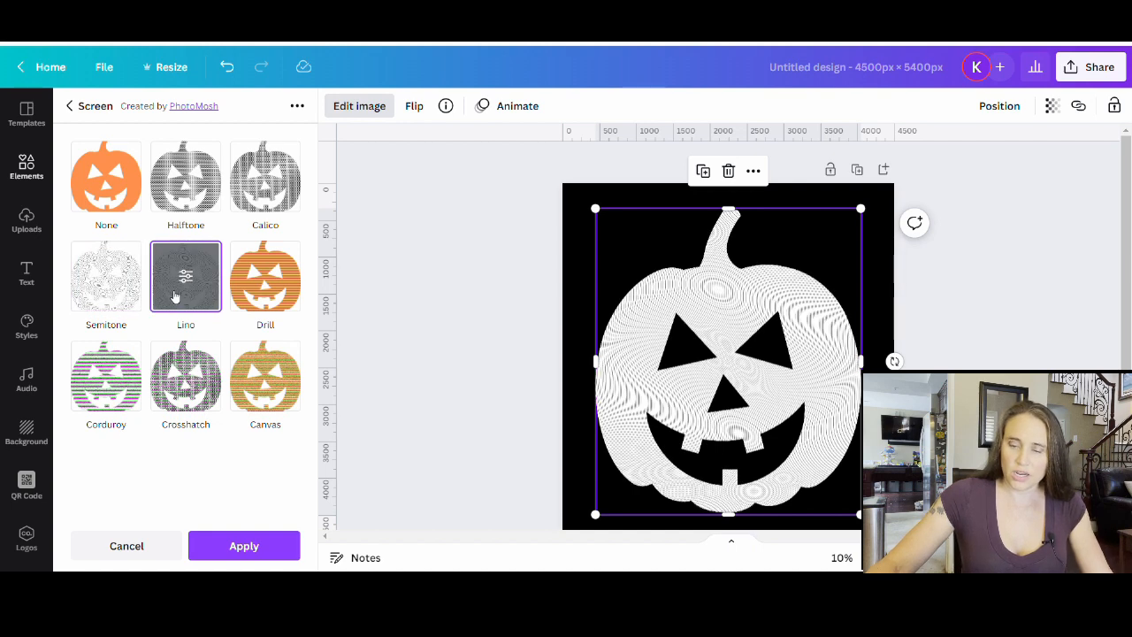
# Step: Give the pumpkin the Semitone screen effect with a scale of 1.46 and apply it
pyautogui.click(107, 282)
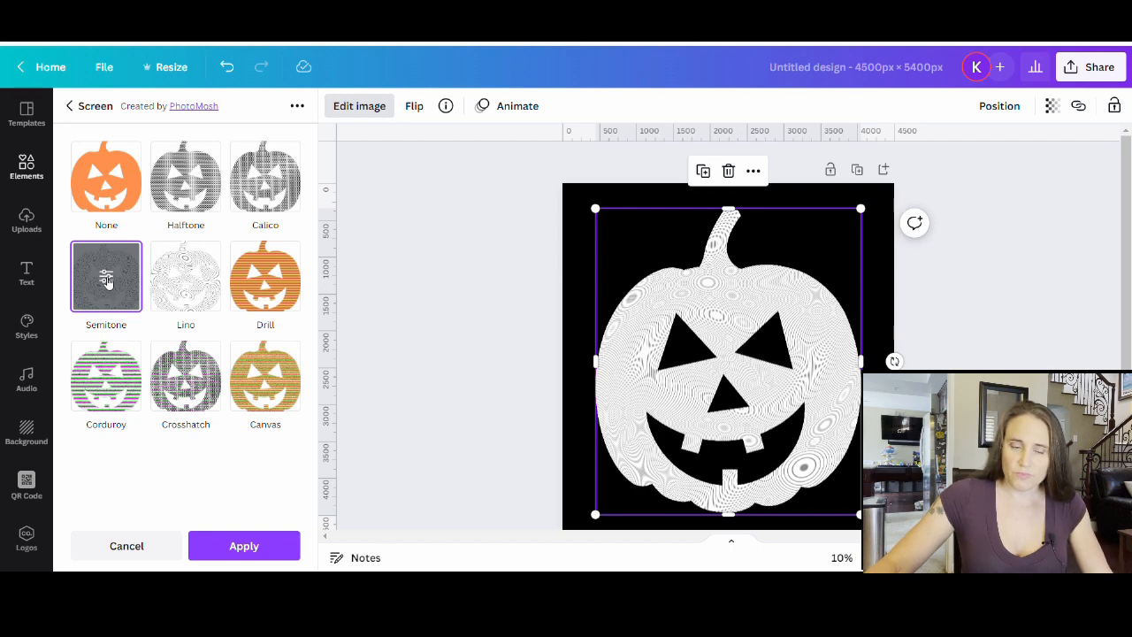
pyautogui.click(106, 278)
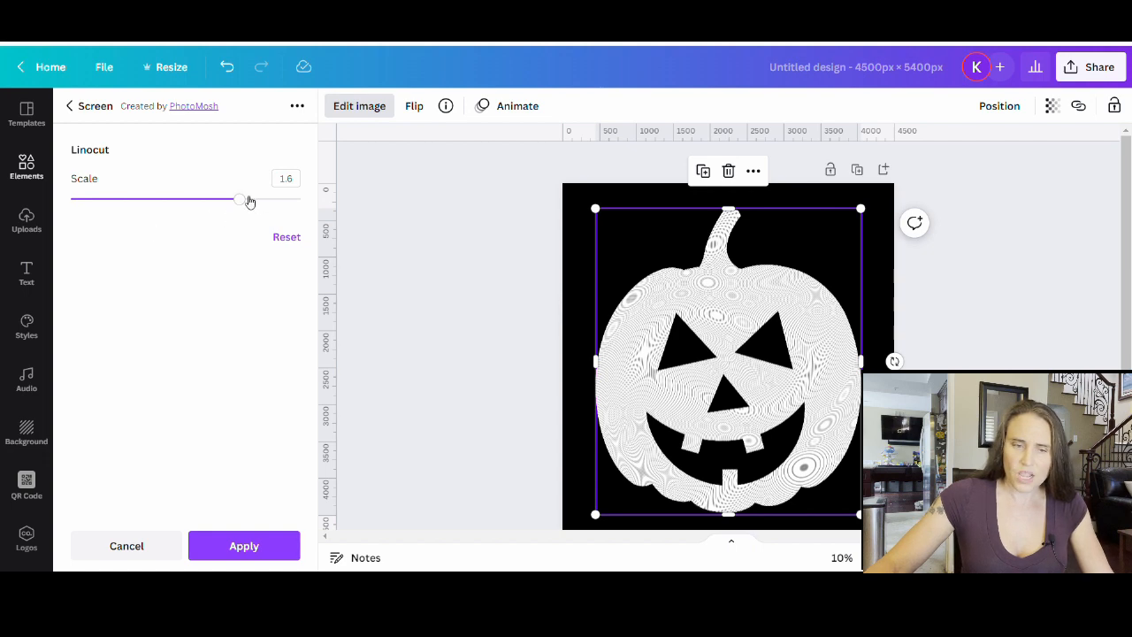
pyautogui.moveTo(240, 199); pyautogui.dragTo(222, 184)
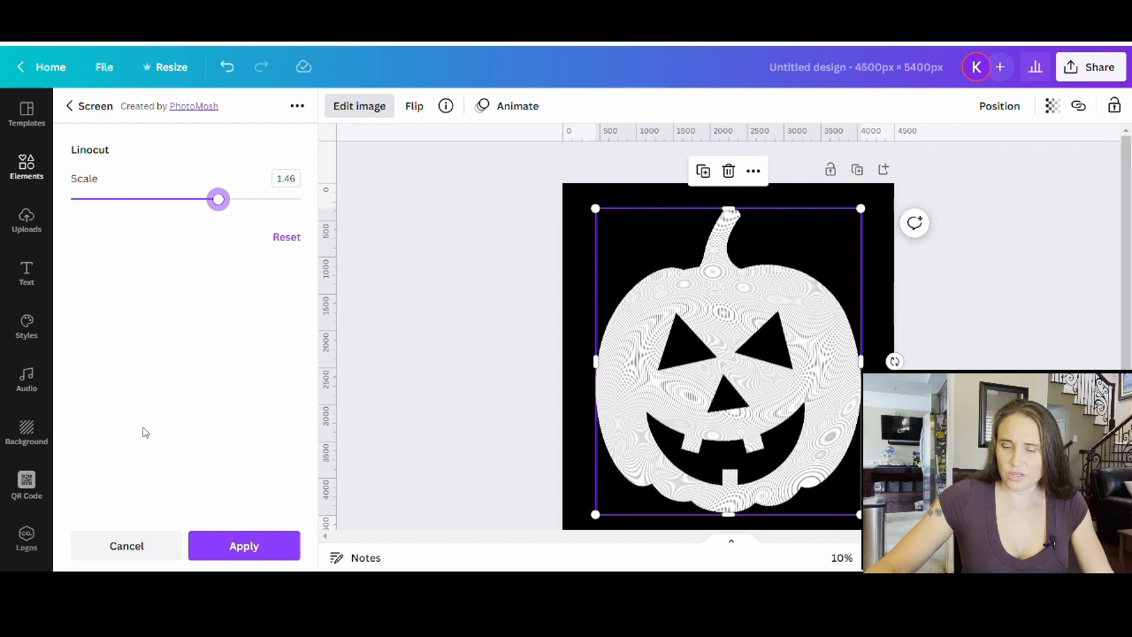
pyautogui.click(245, 547)
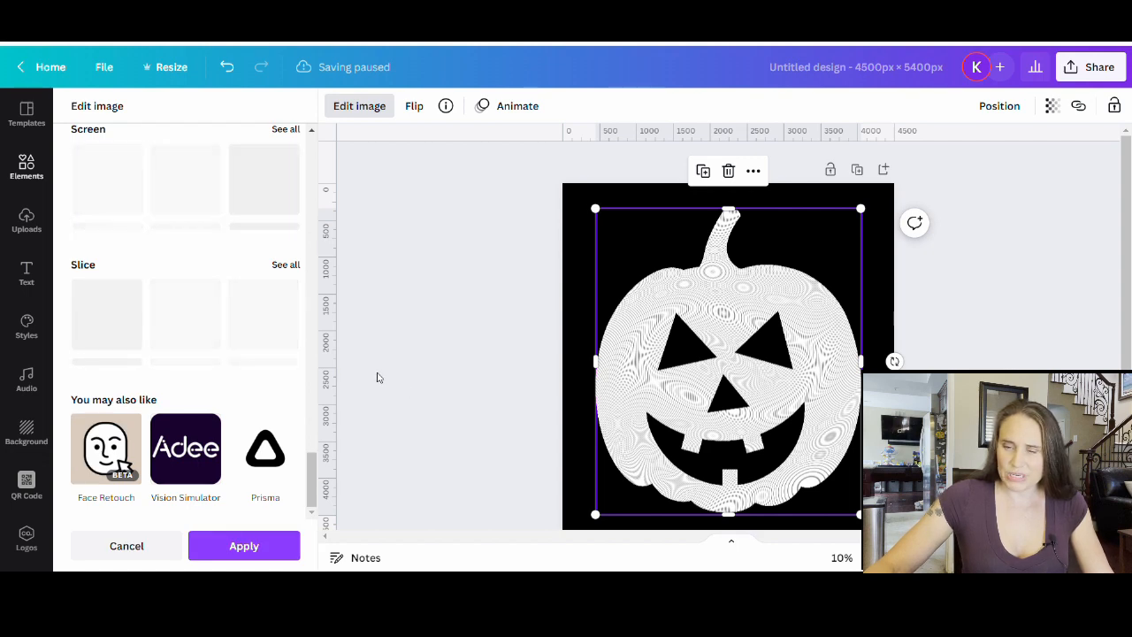
pyautogui.click(243, 541)
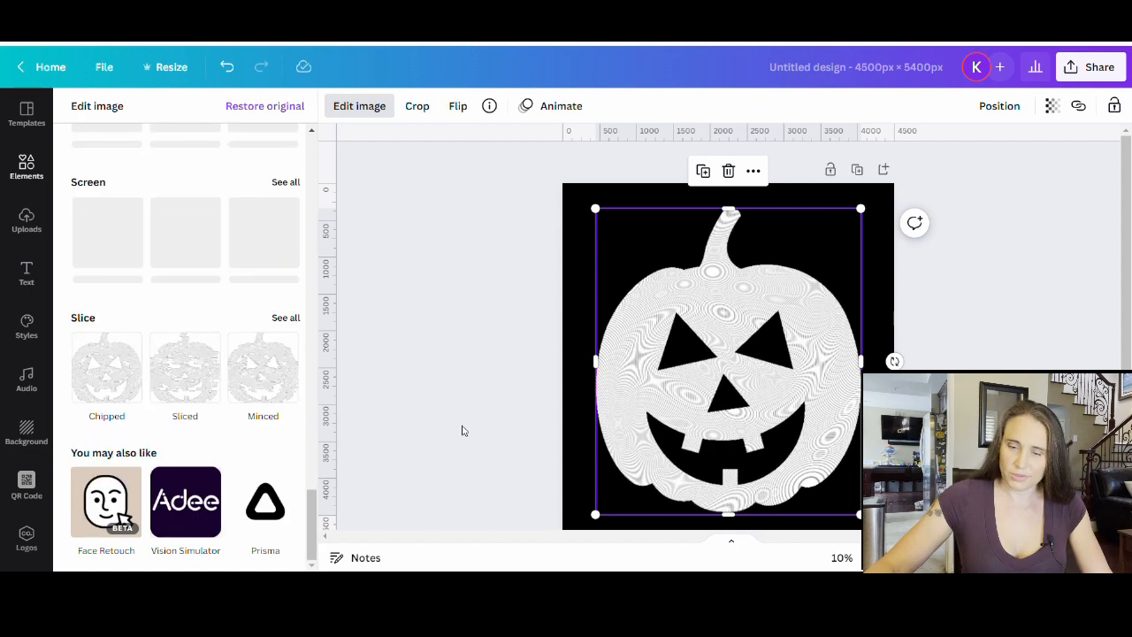
pyautogui.click(433, 387)
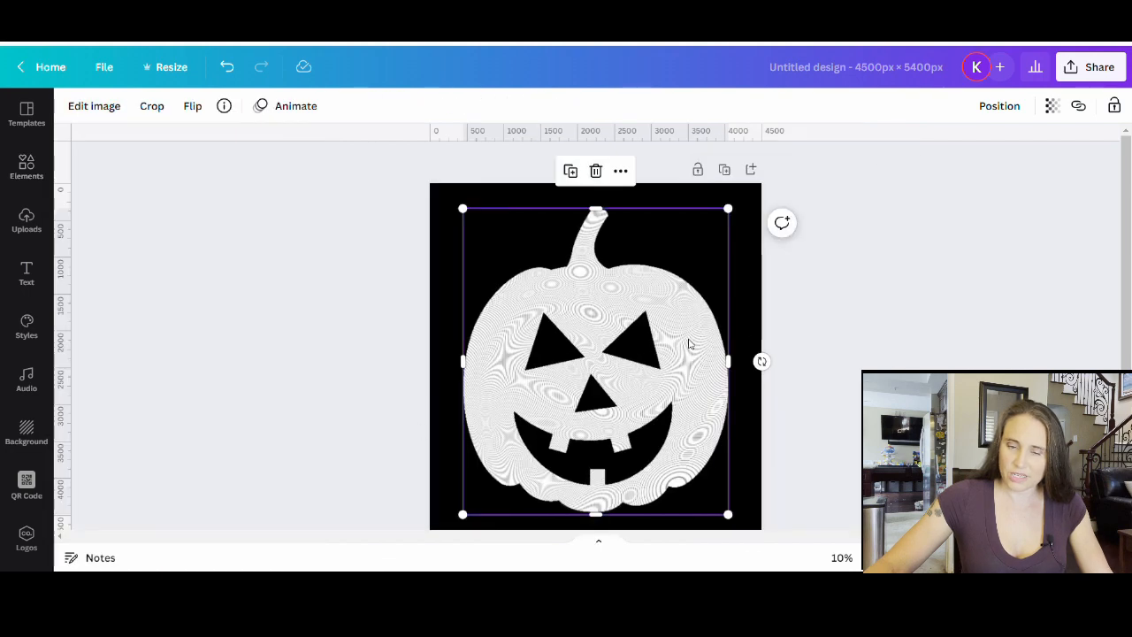
pyautogui.click(880, 339)
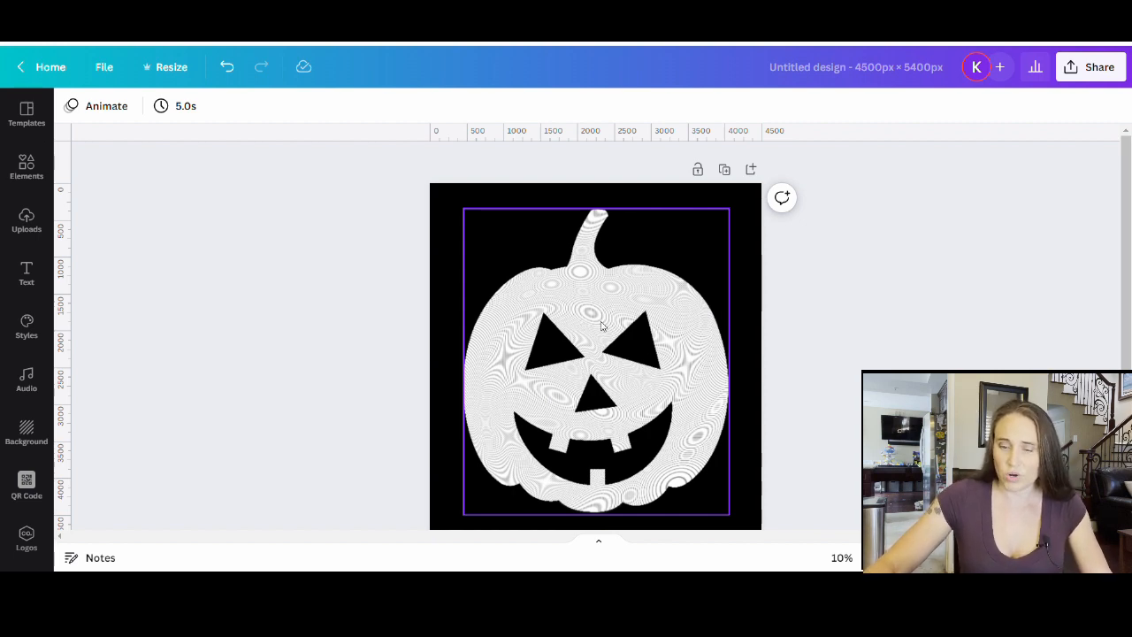
# Step: Add the Amber duotone effect to the patterned white pumpkin
pyautogui.click(612, 330)
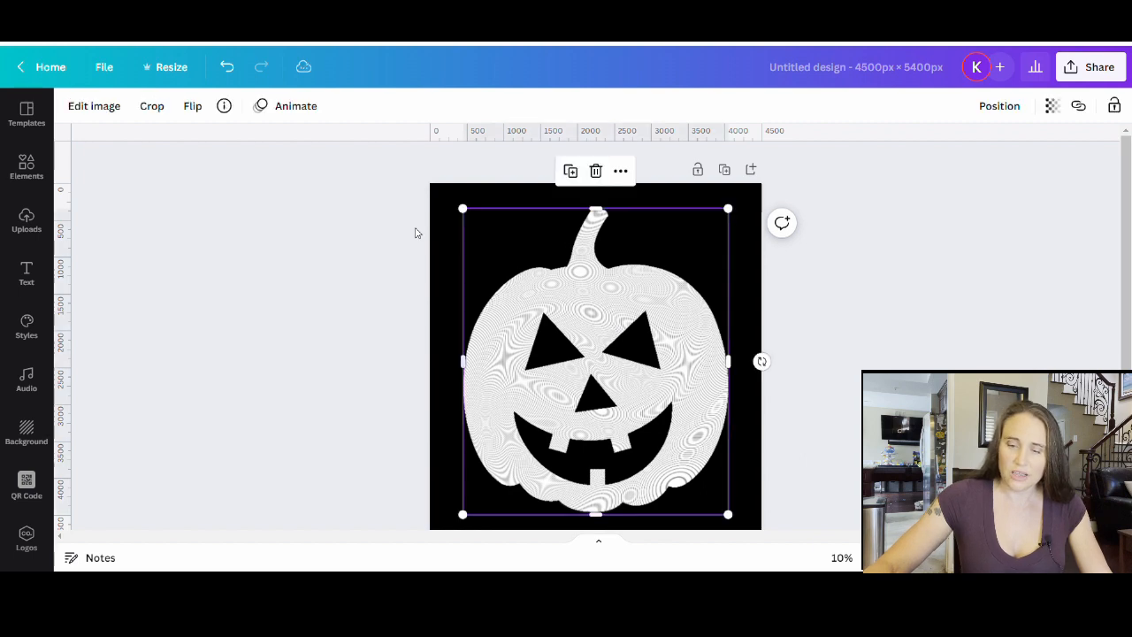
pyautogui.click(86, 115)
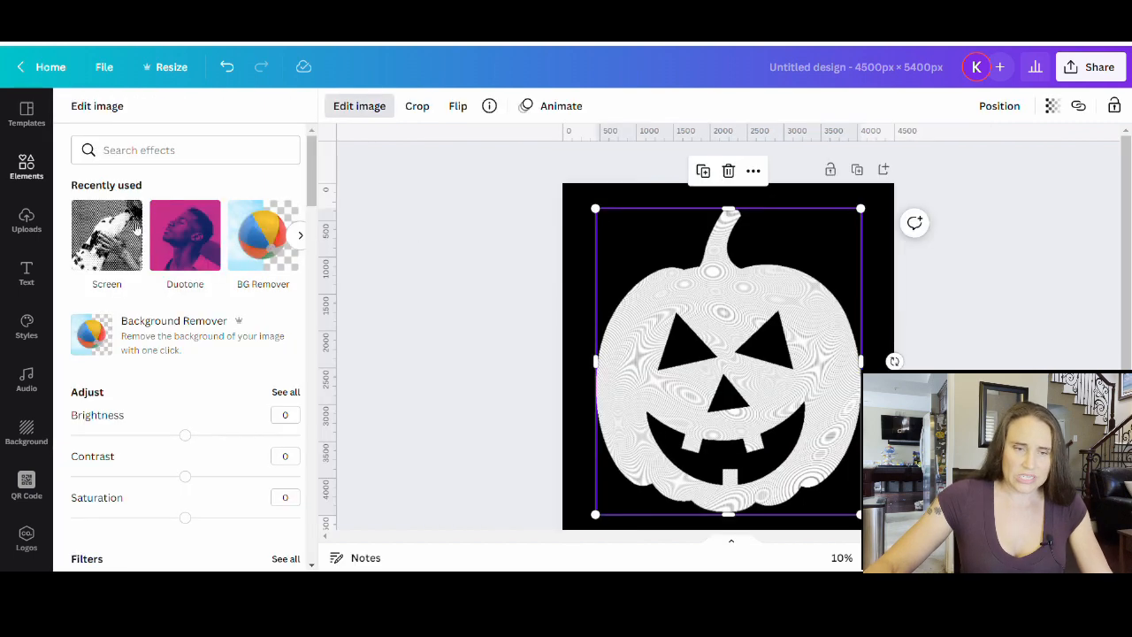
pyautogui.scroll(-3, 172, 356)
pyautogui.scroll(-6, 173, 352)
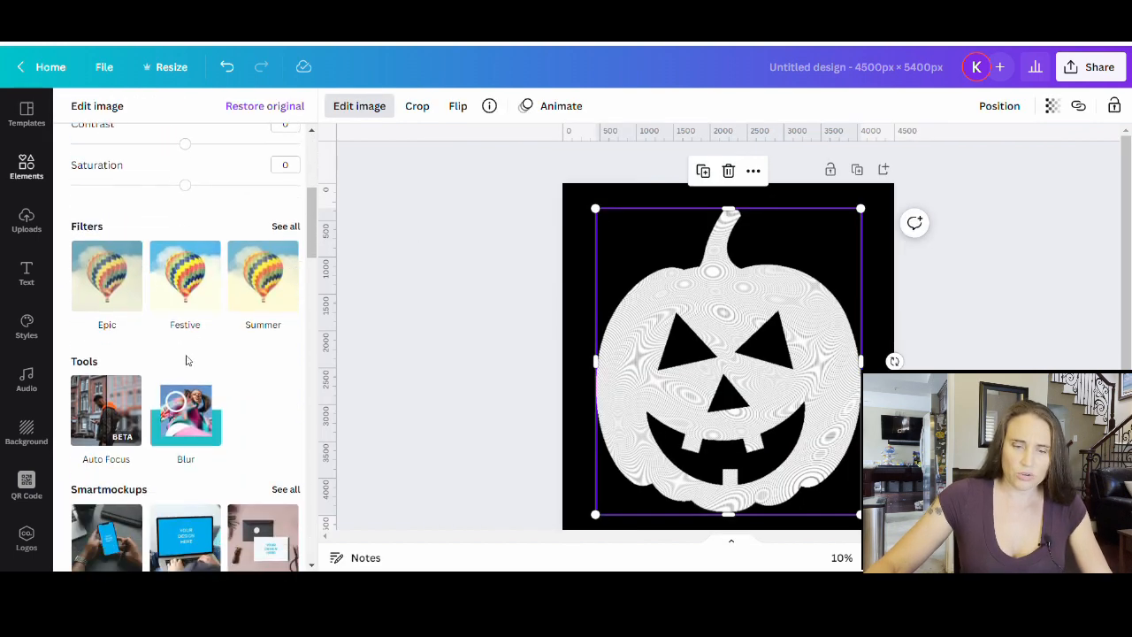
pyautogui.scroll(-3, 177, 358)
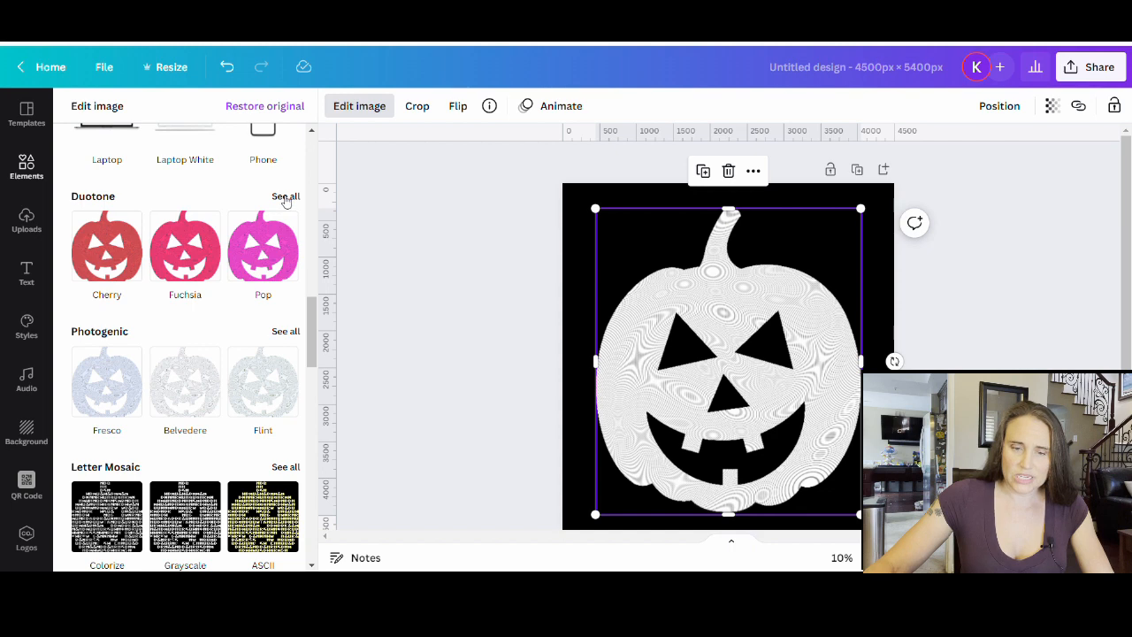
pyautogui.click(285, 197)
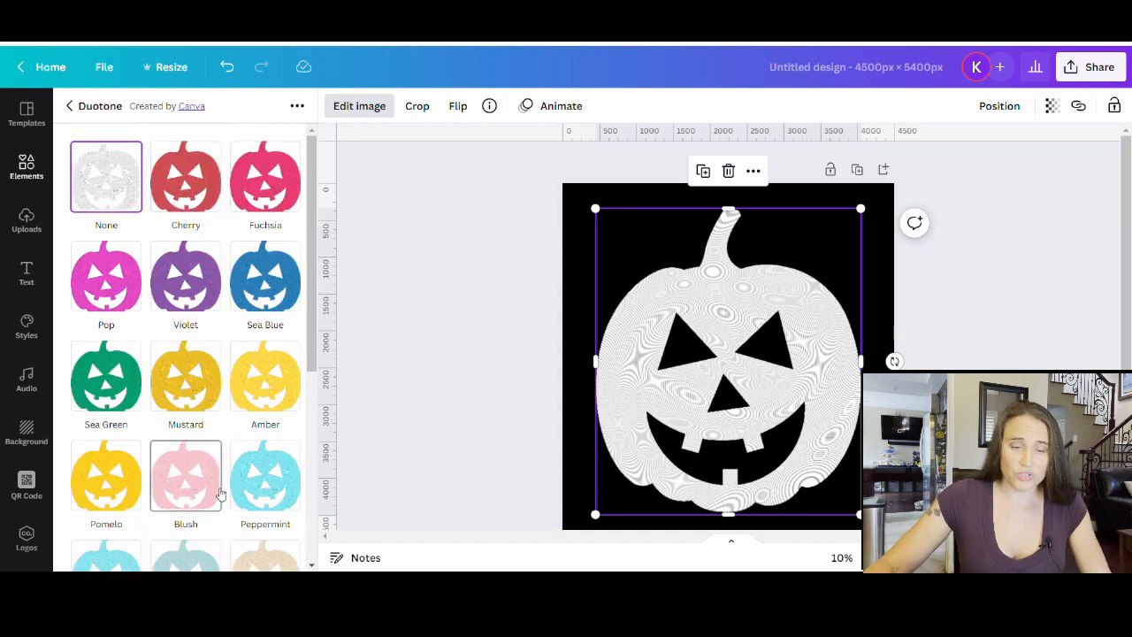
pyautogui.scroll(-5, 220, 495)
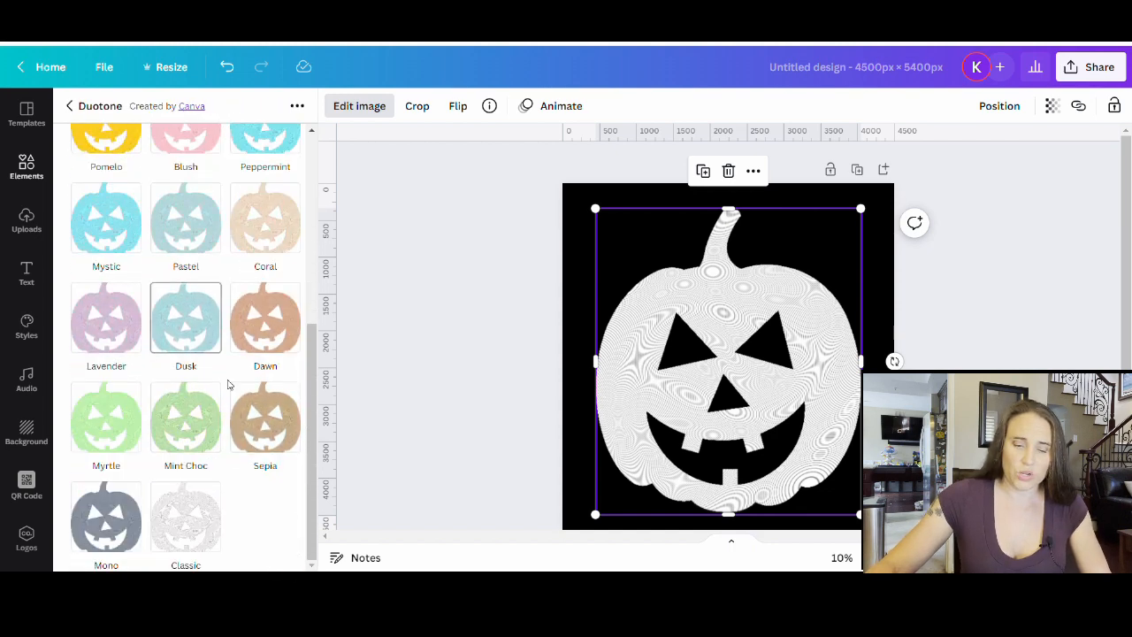
pyautogui.scroll(1, 179, 292)
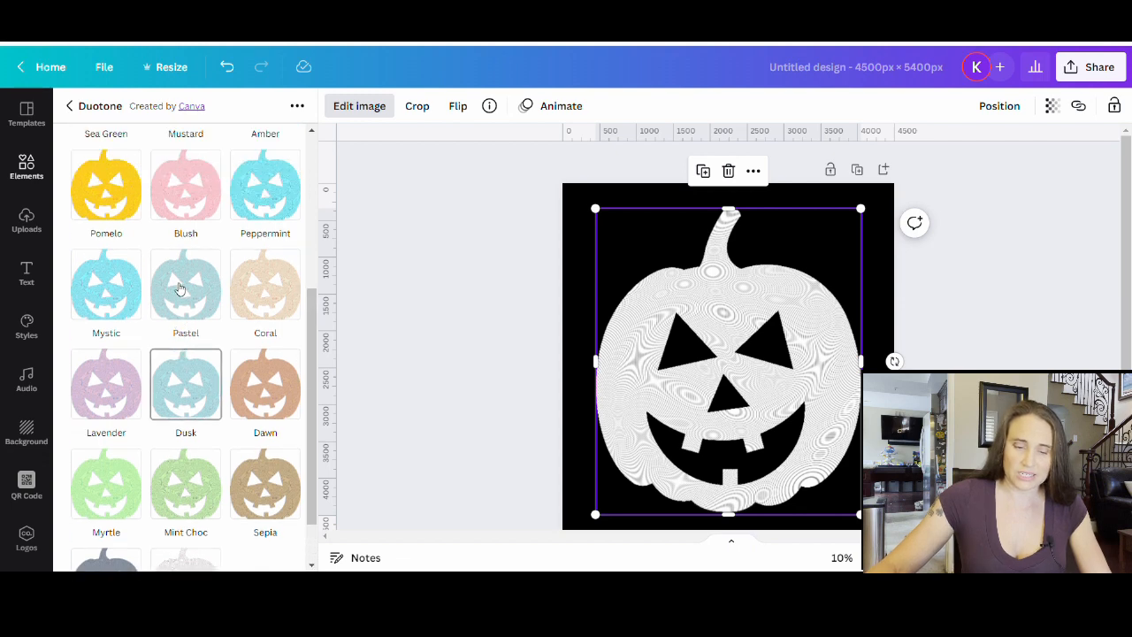
pyautogui.scroll(1, 215, 276)
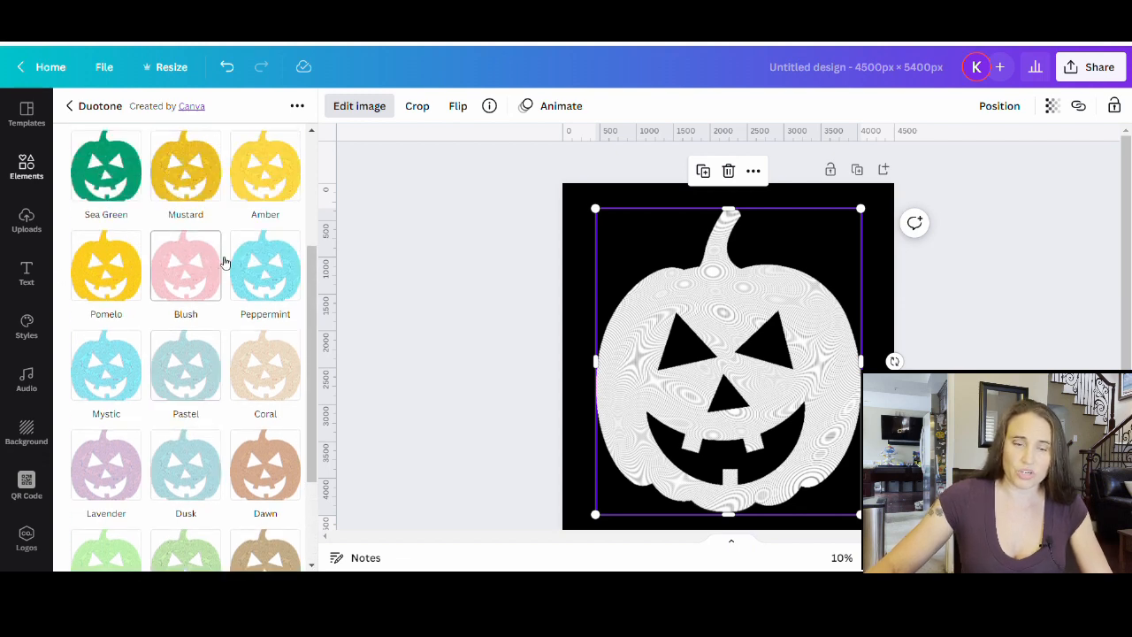
pyautogui.click(285, 181)
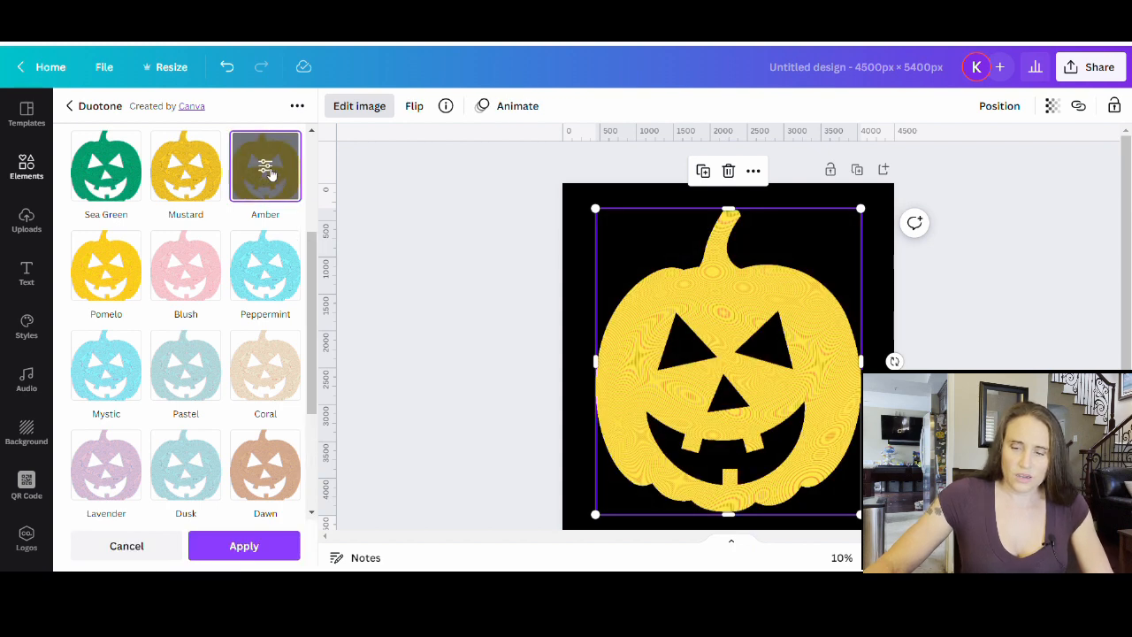
# Step: Set the shadows color of the Amber duotone to the document's black
pyautogui.click(267, 170)
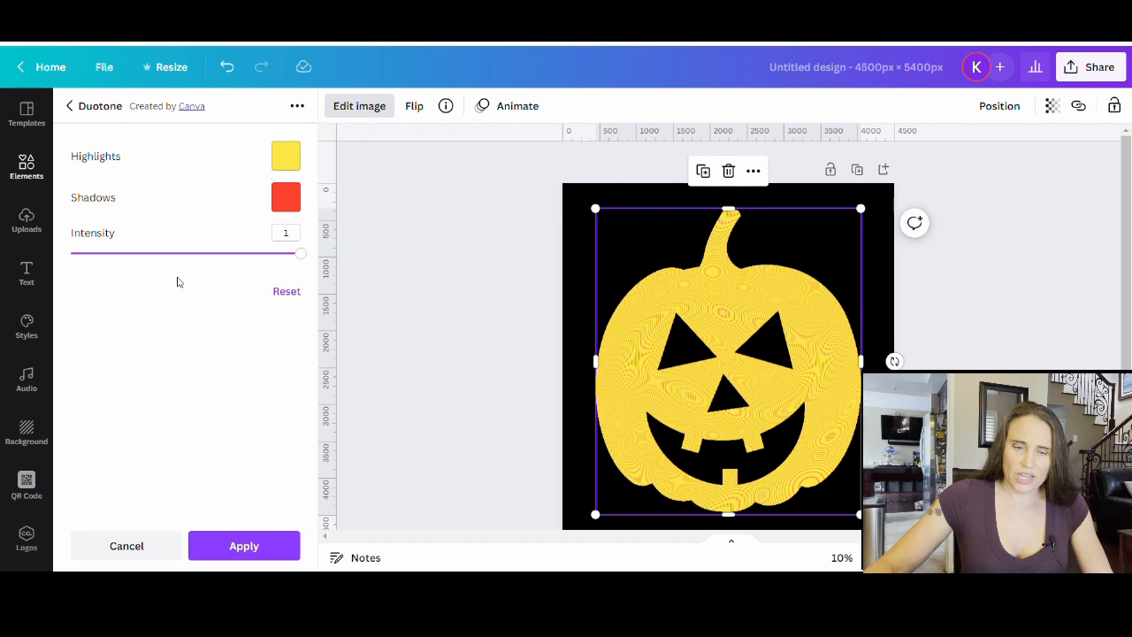
pyautogui.click(287, 200)
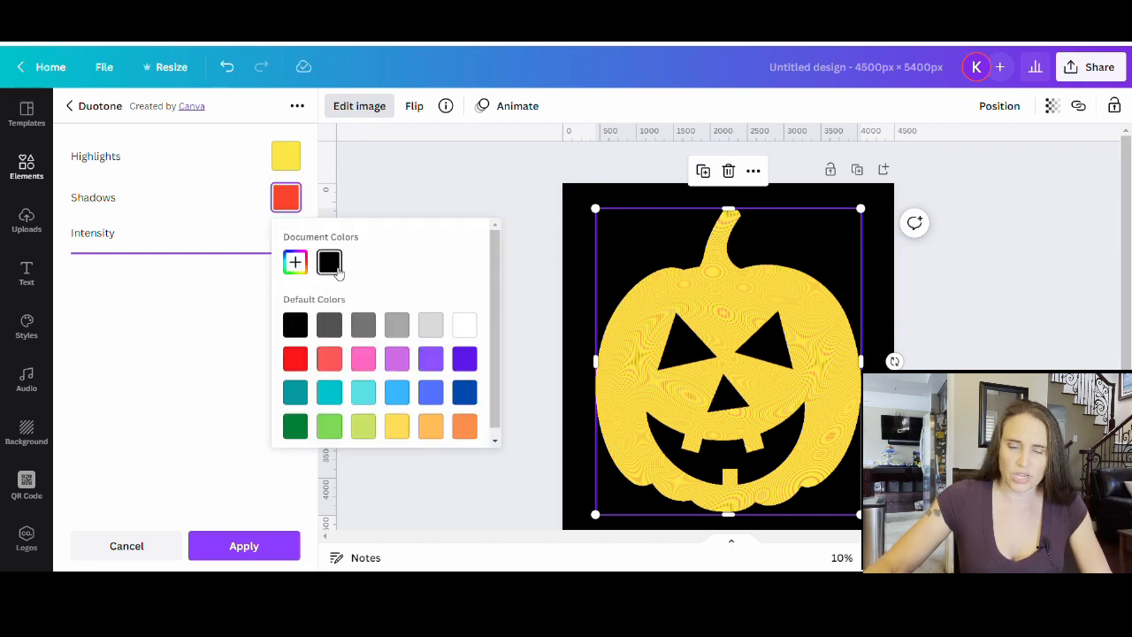
pyautogui.click(334, 265)
# Step: Set the duotone's highlights to a custom vivid orange, #F88323, starting from the default orange
pyautogui.click(286, 157)
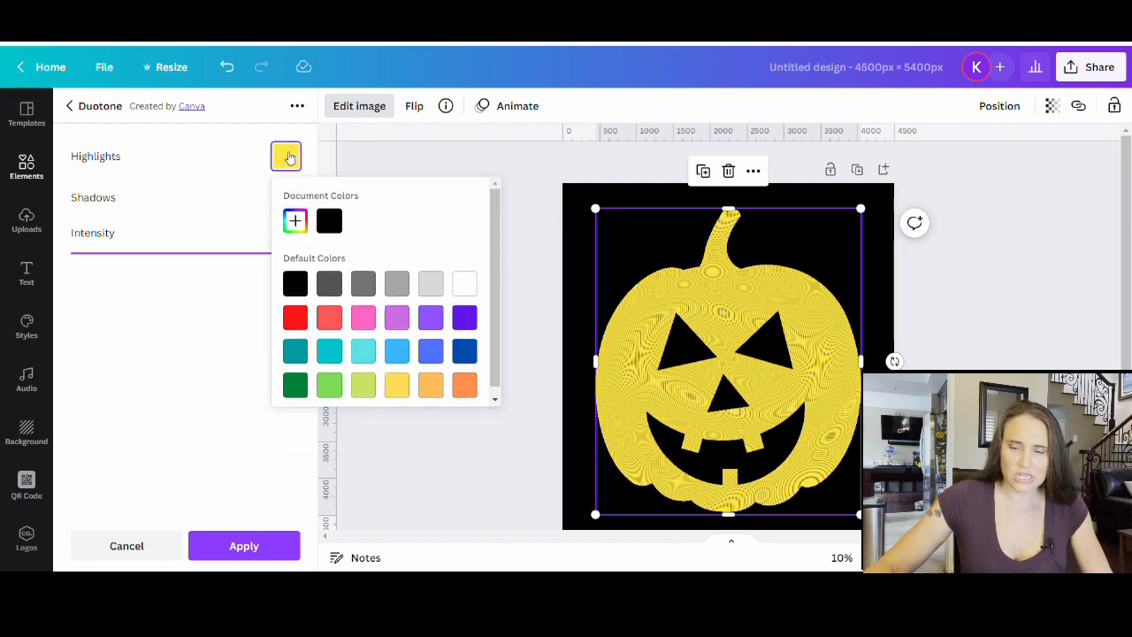
pyautogui.click(431, 386)
pyautogui.click(466, 386)
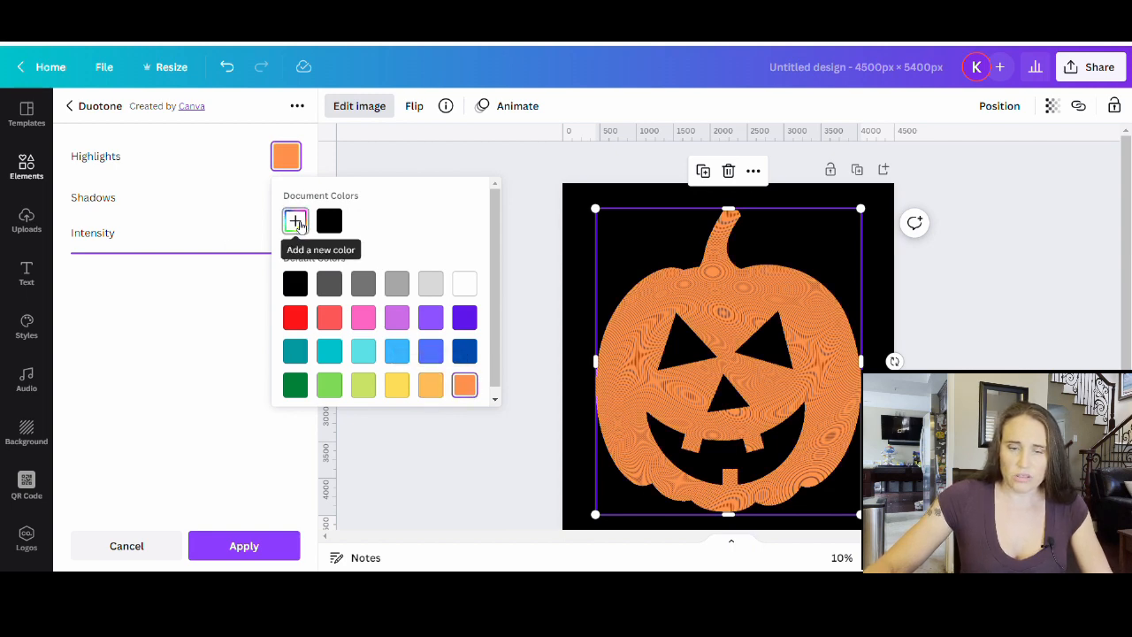
pyautogui.click(297, 223)
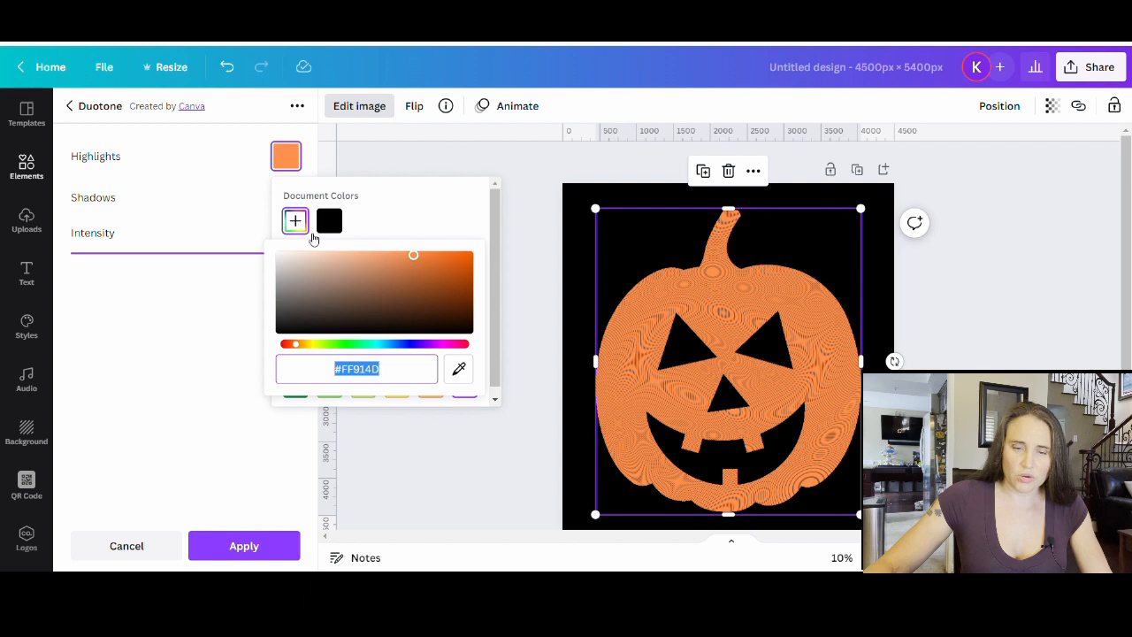
pyautogui.click(438, 255)
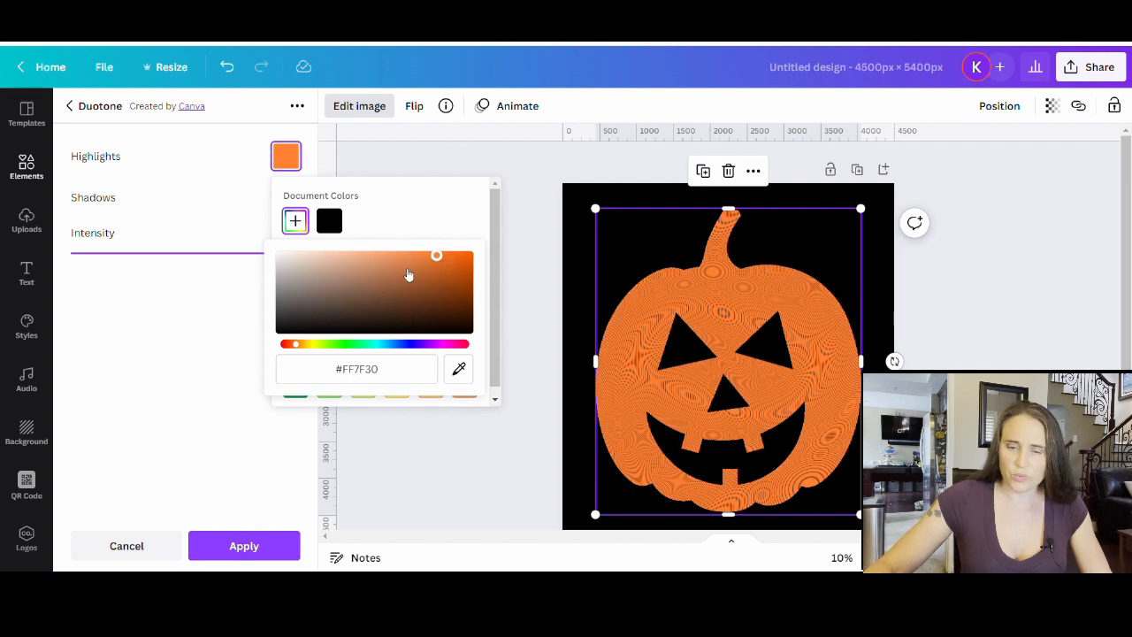
pyautogui.moveTo(299, 351); pyautogui.dragTo(303, 351)
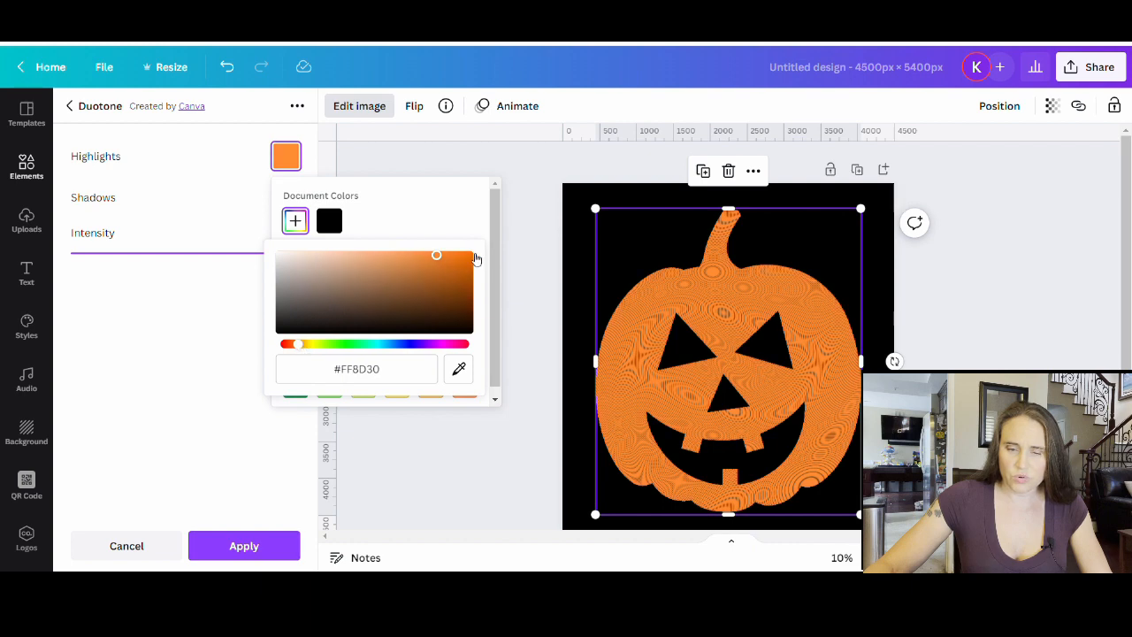
pyautogui.click(446, 255)
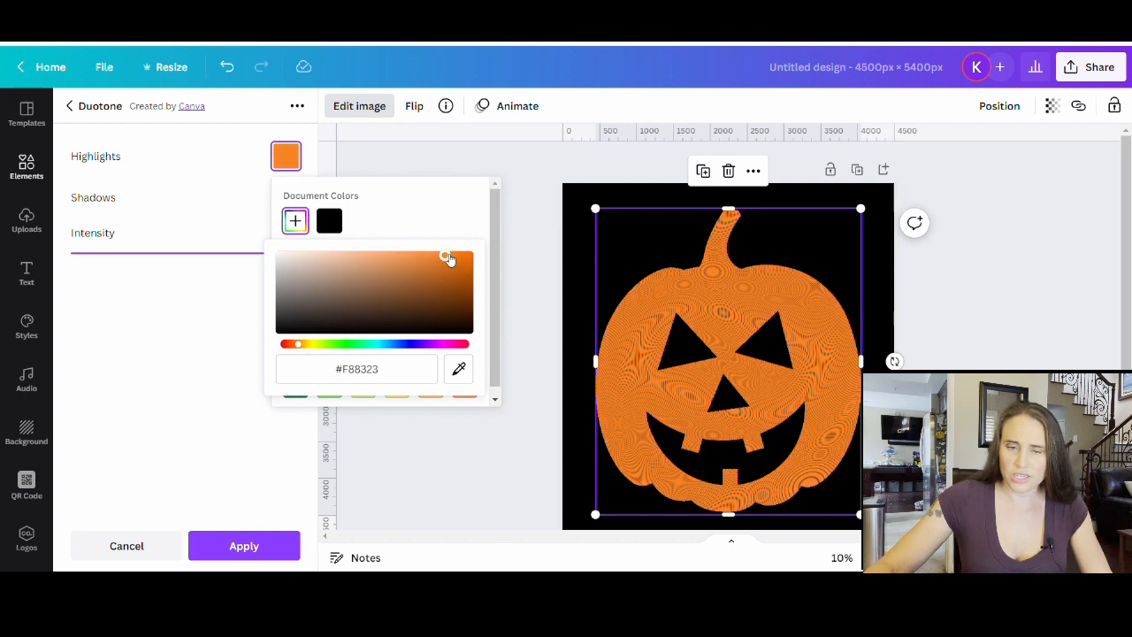
# Step: Fine-tune the duotone's highlights to the softer orange #ED832C, apply the effect and deselect the pumpkin
pyautogui.moveTo(448, 258)
pyautogui.mouseDown()
pyautogui.moveTo(385, 256)
pyautogui.moveTo(439, 256)
pyautogui.mouseUp()
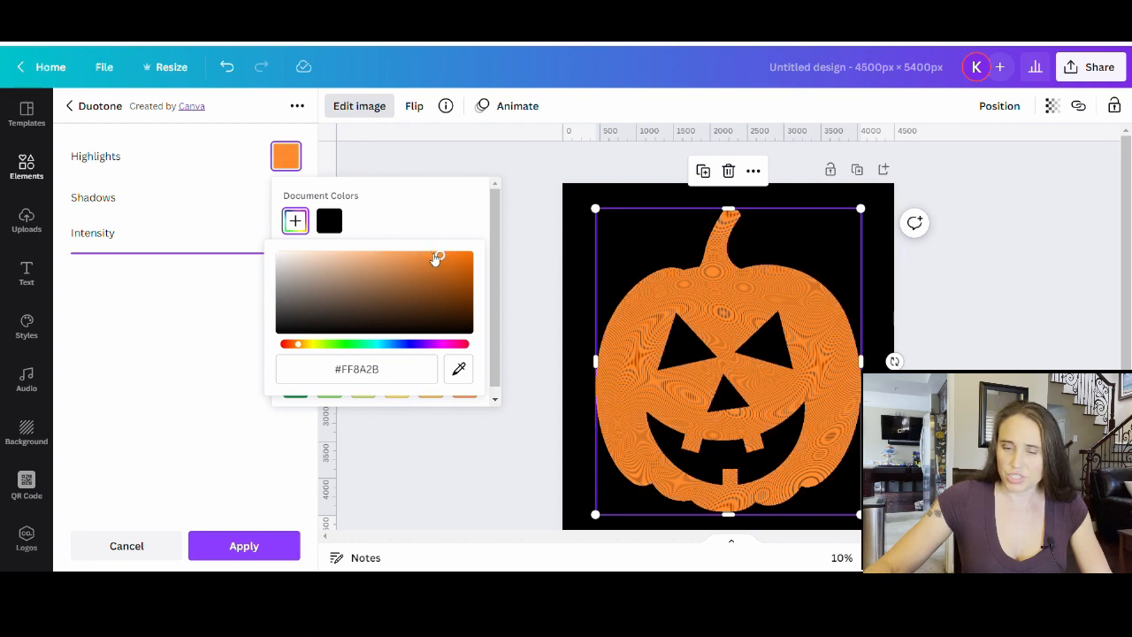
pyautogui.moveTo(436, 257)
pyautogui.mouseDown()
pyautogui.moveTo(418, 254)
pyautogui.moveTo(435, 257)
pyautogui.mouseUp()
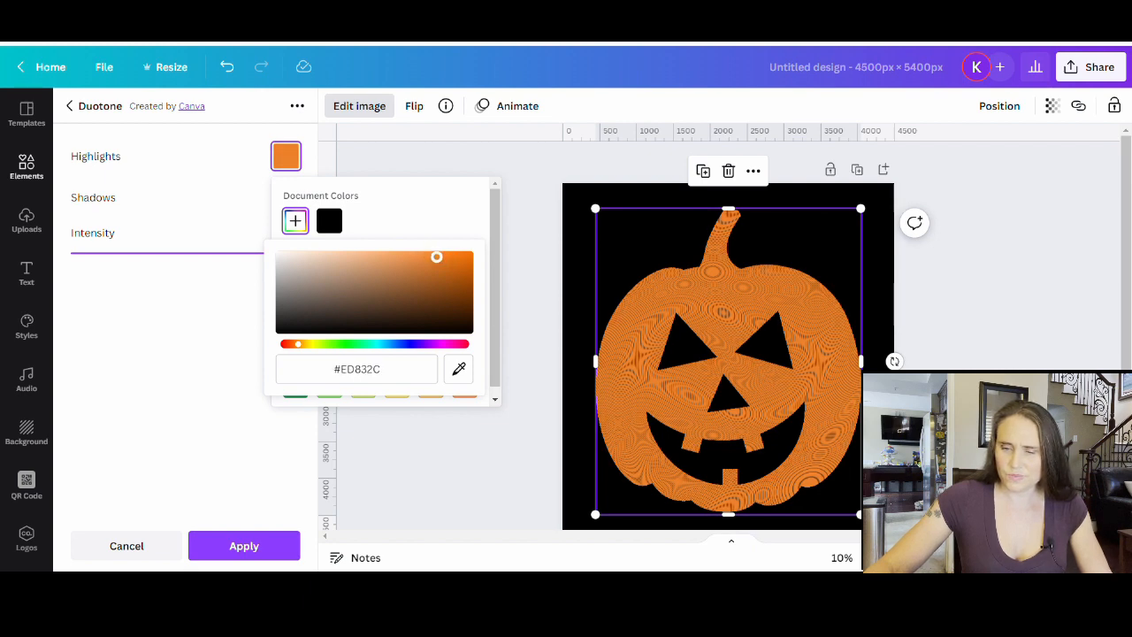
pyautogui.click(159, 410)
pyautogui.click(239, 545)
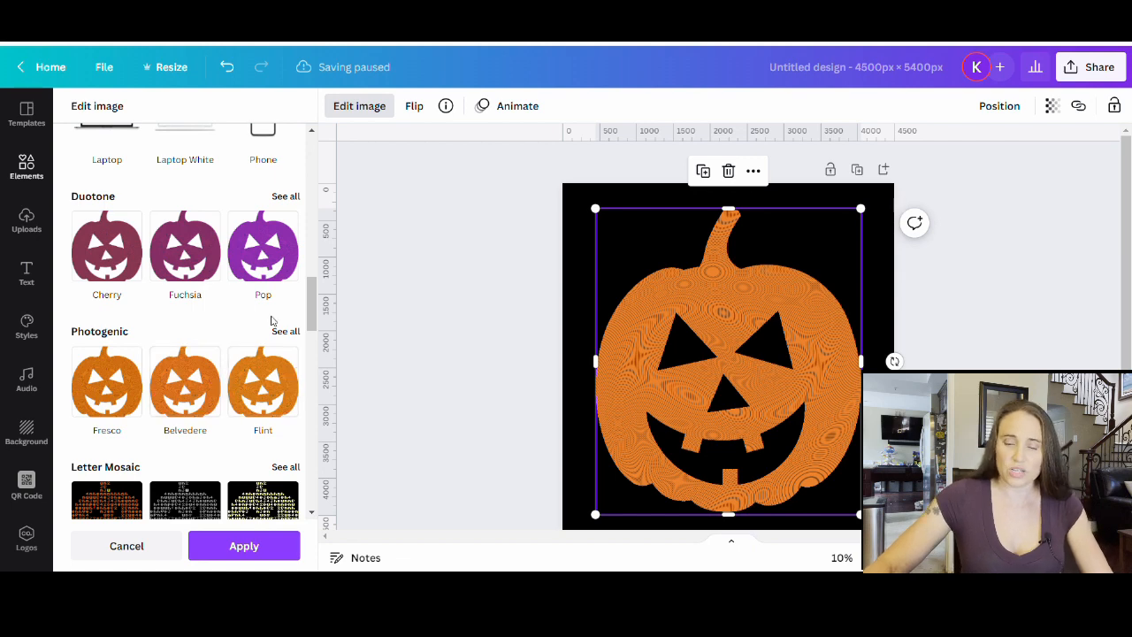
pyautogui.scroll(-10, 273, 321)
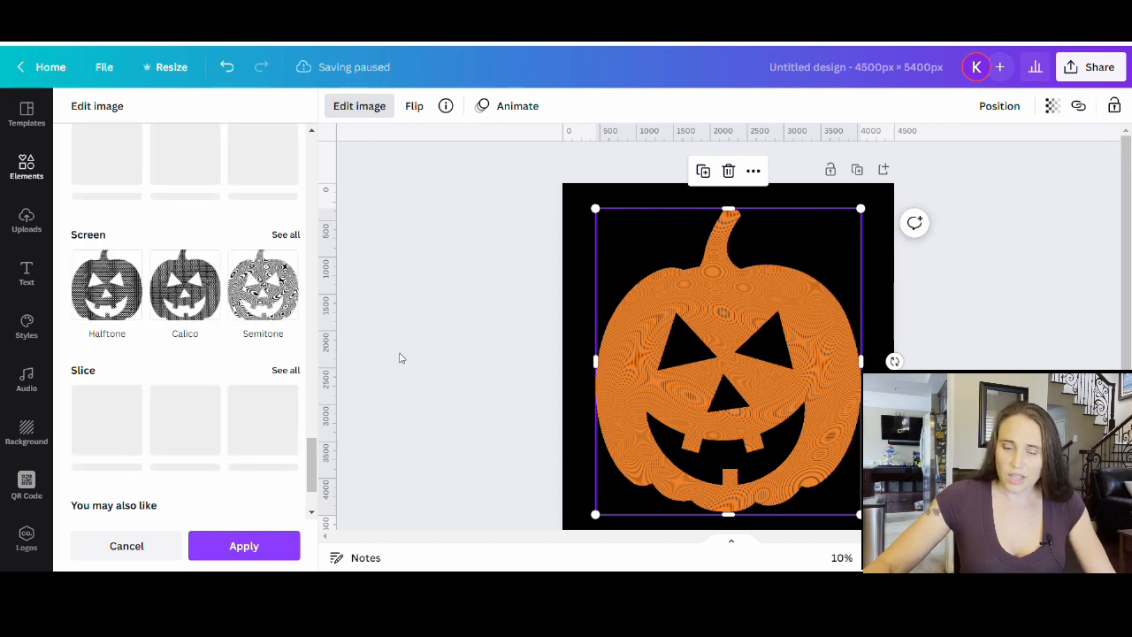
pyautogui.click(450, 317)
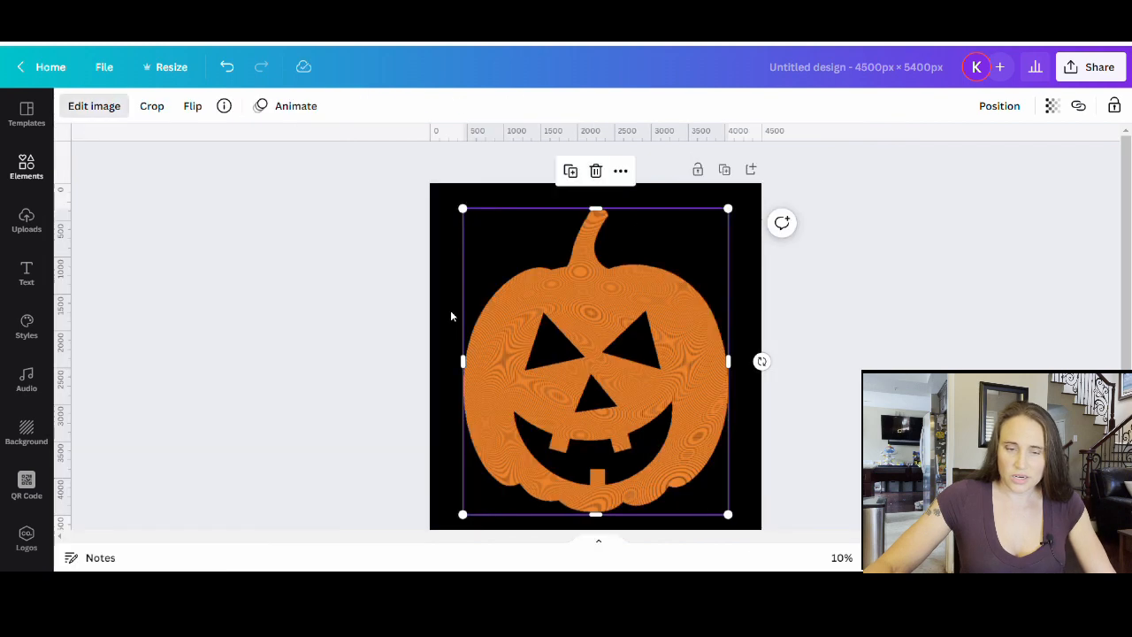
pyautogui.click(211, 348)
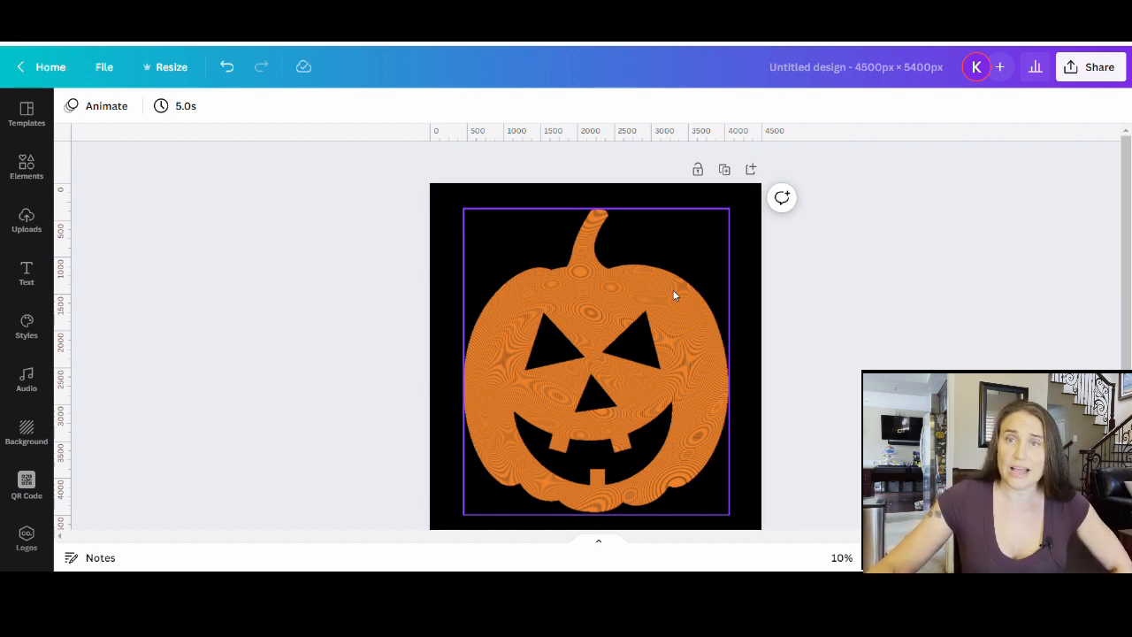
# Step: Try brightness 11, contrast 62 and saturation 34 as image adjustments on the pumpkin
pyautogui.click(581, 315)
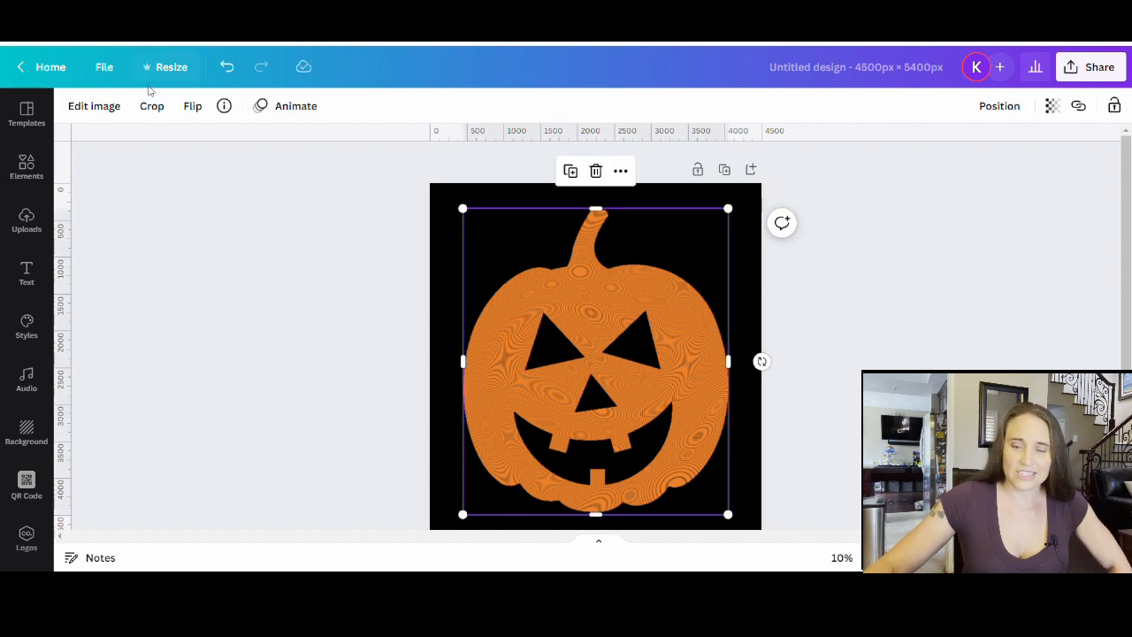
pyautogui.click(96, 106)
pyautogui.scroll(-1, 182, 367)
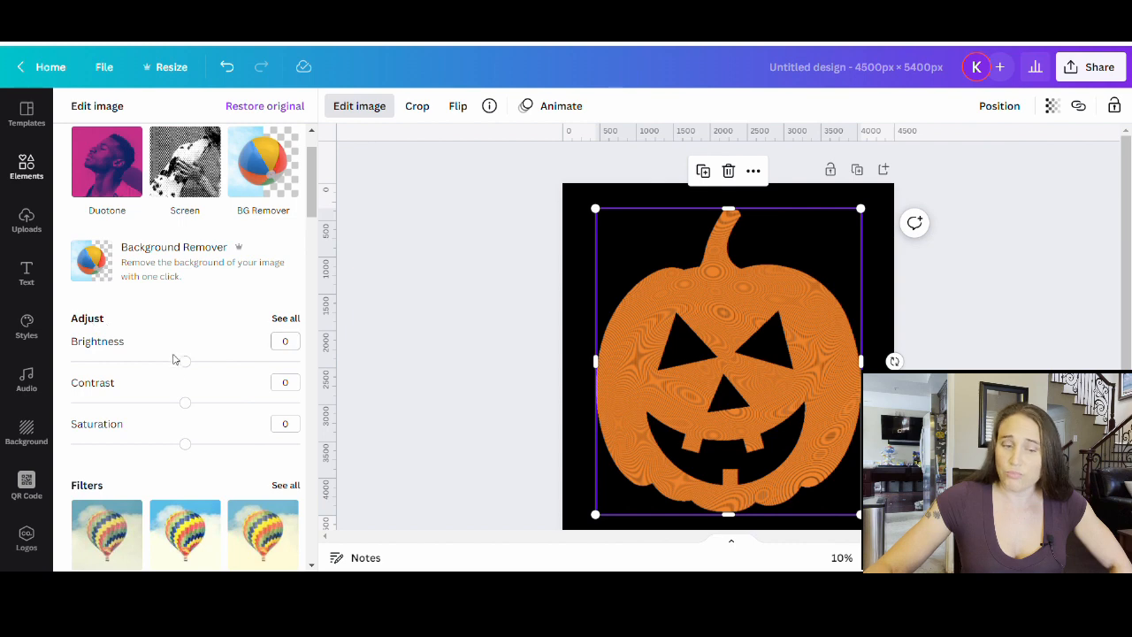
pyautogui.moveTo(189, 363); pyautogui.dragTo(261, 423)
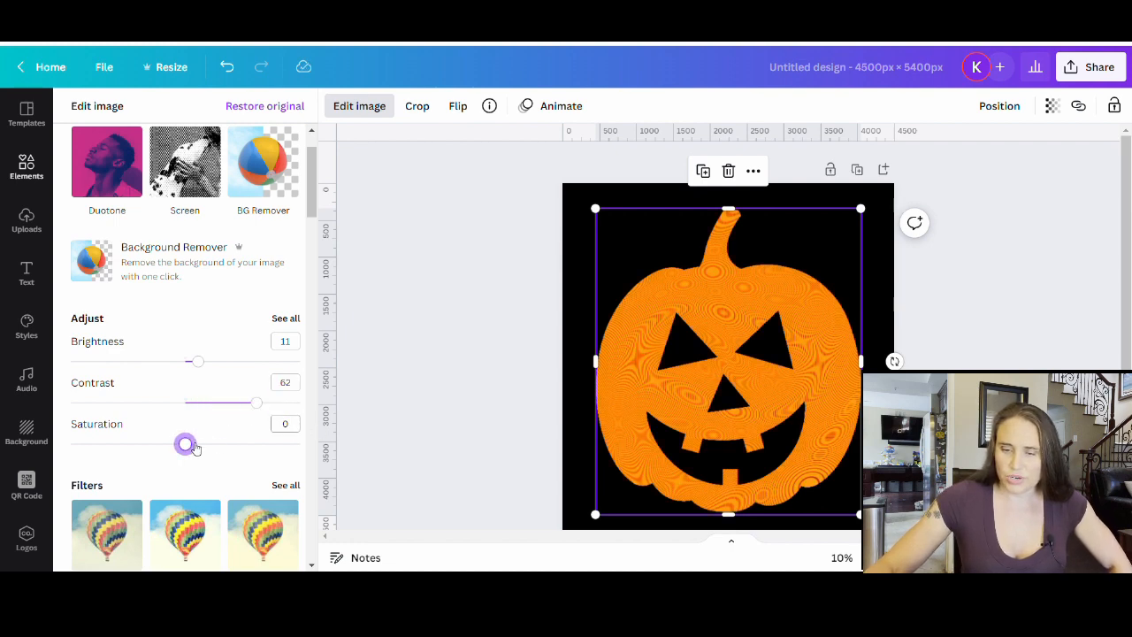
pyautogui.moveTo(185, 444); pyautogui.dragTo(222, 444)
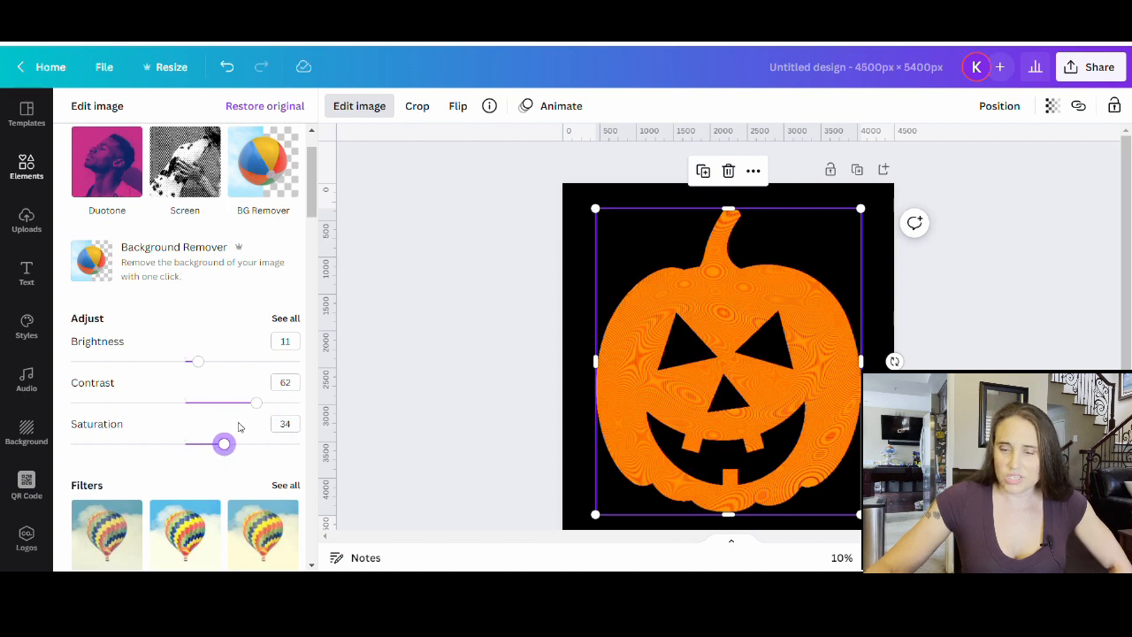
# Step: Set the pumpkin's image adjustments to brightness 15, contrast 3 and saturation 11
pyautogui.moveTo(259, 403); pyautogui.dragTo(186, 403)
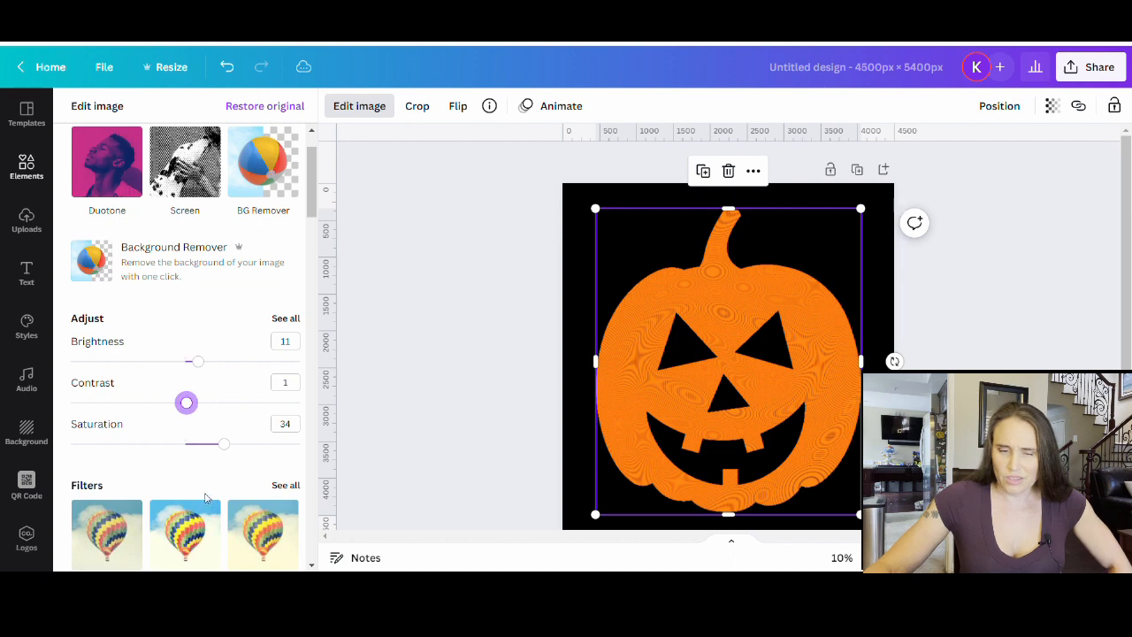
pyautogui.moveTo(228, 450); pyautogui.dragTo(199, 446)
pyautogui.moveTo(197, 361); pyautogui.dragTo(203, 363)
pyautogui.moveTo(187, 403); pyautogui.dragTo(193, 404)
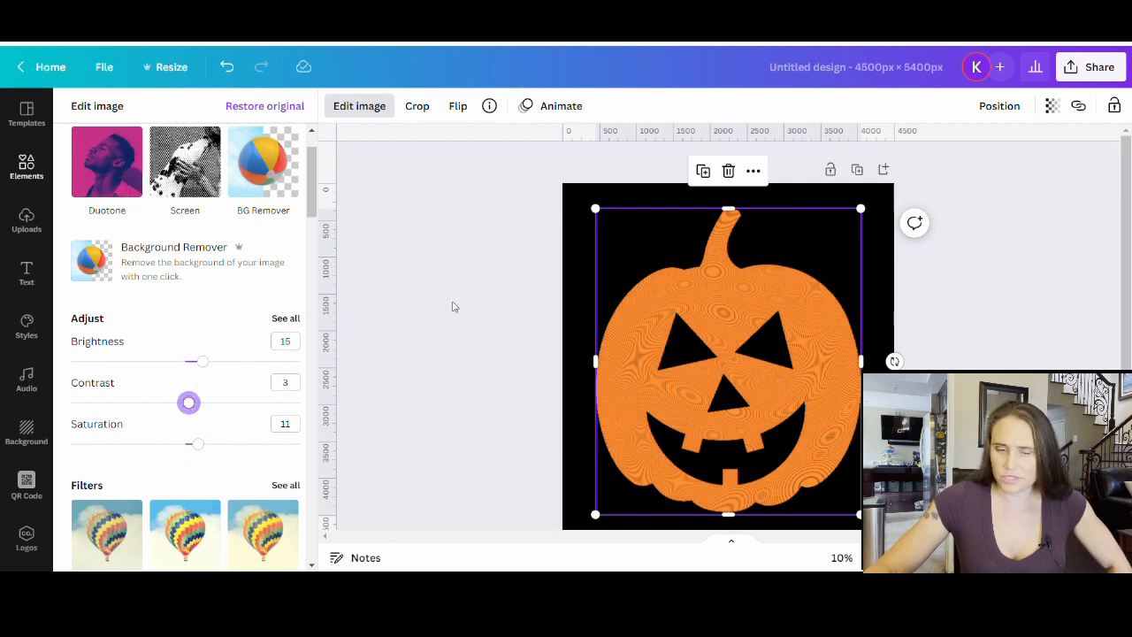
pyautogui.click(454, 307)
pyautogui.click(1043, 343)
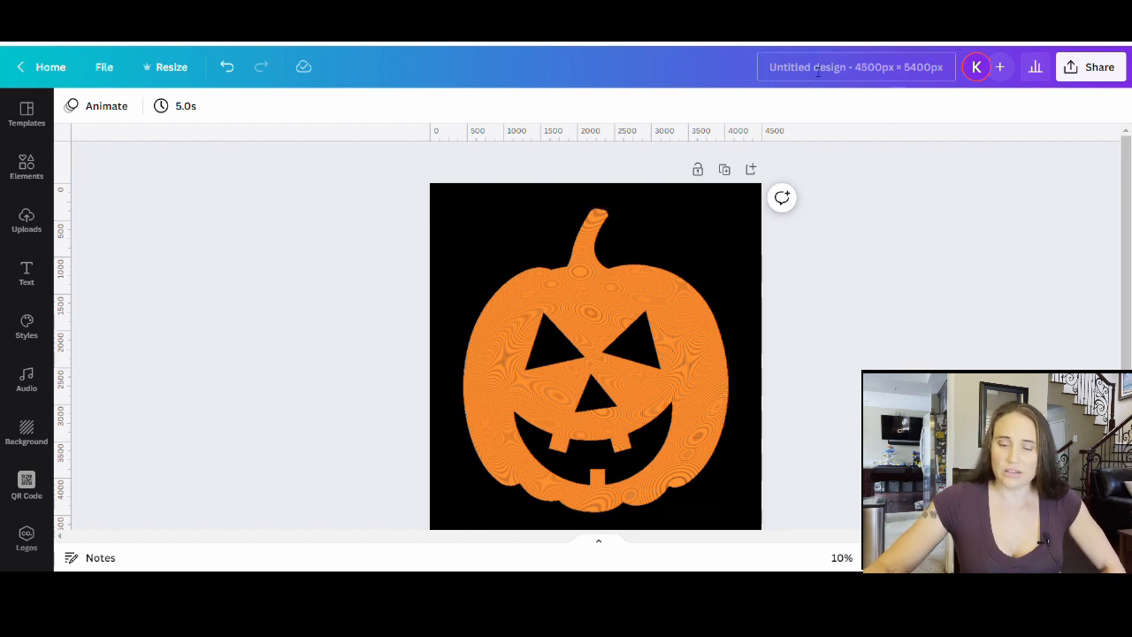
# Step: Rename the design as "Trippy Jack o lantern"
pyautogui.click(844, 70)
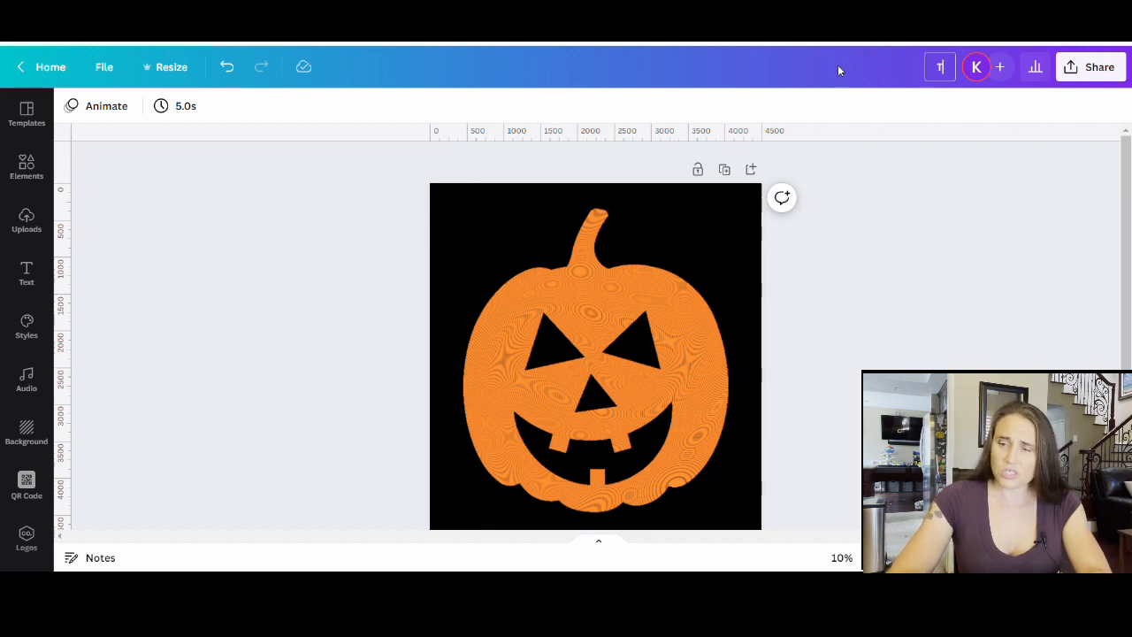
pyautogui.write('ra')
pyautogui.press('BackSpace')
pyautogui.write('ippy ')
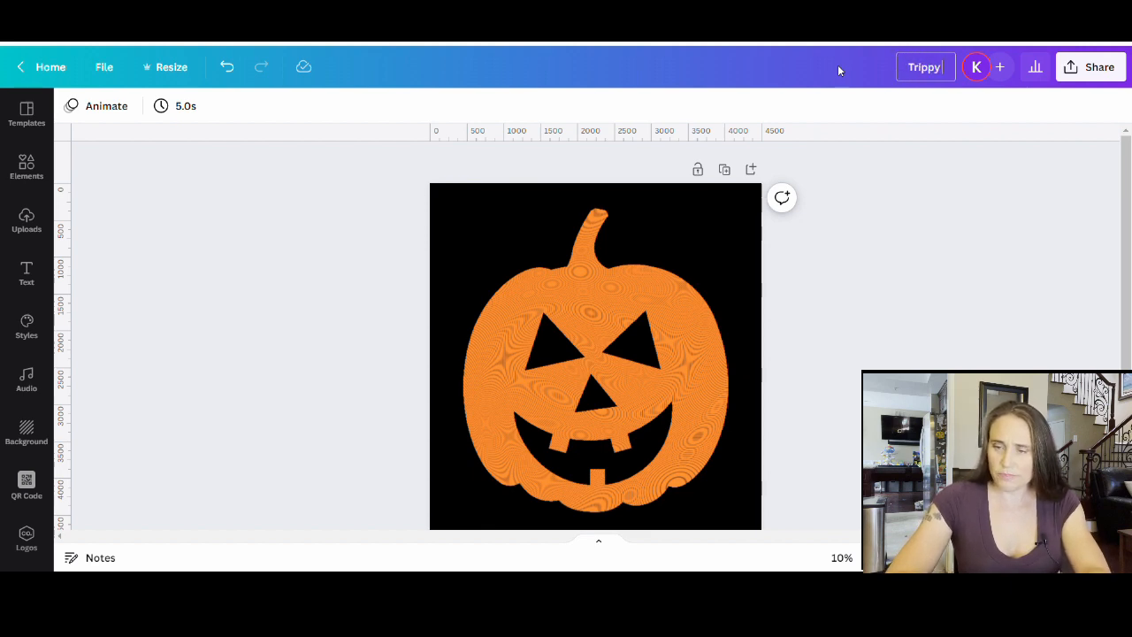
pyautogui.write('Jack o')
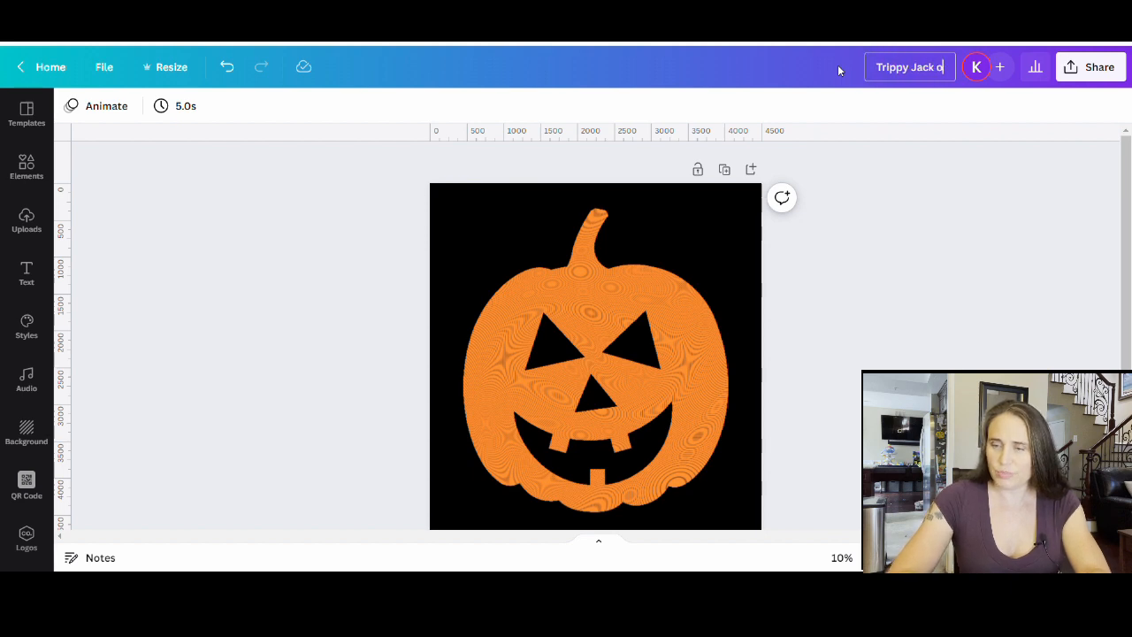
pyautogui.write(' lantern')
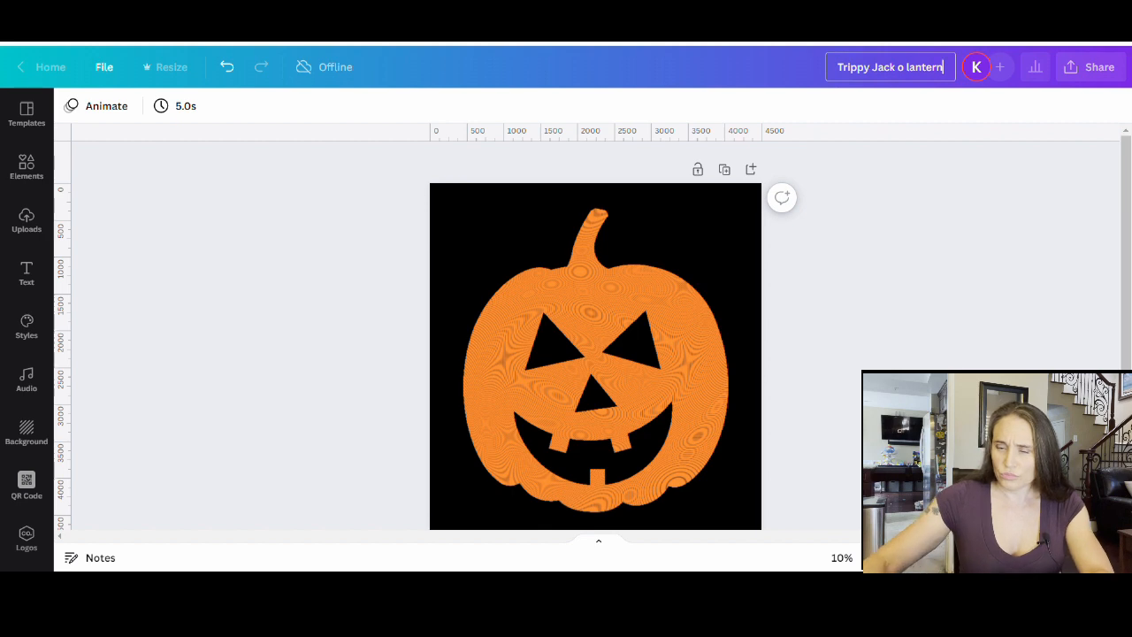
pyautogui.press('Return')
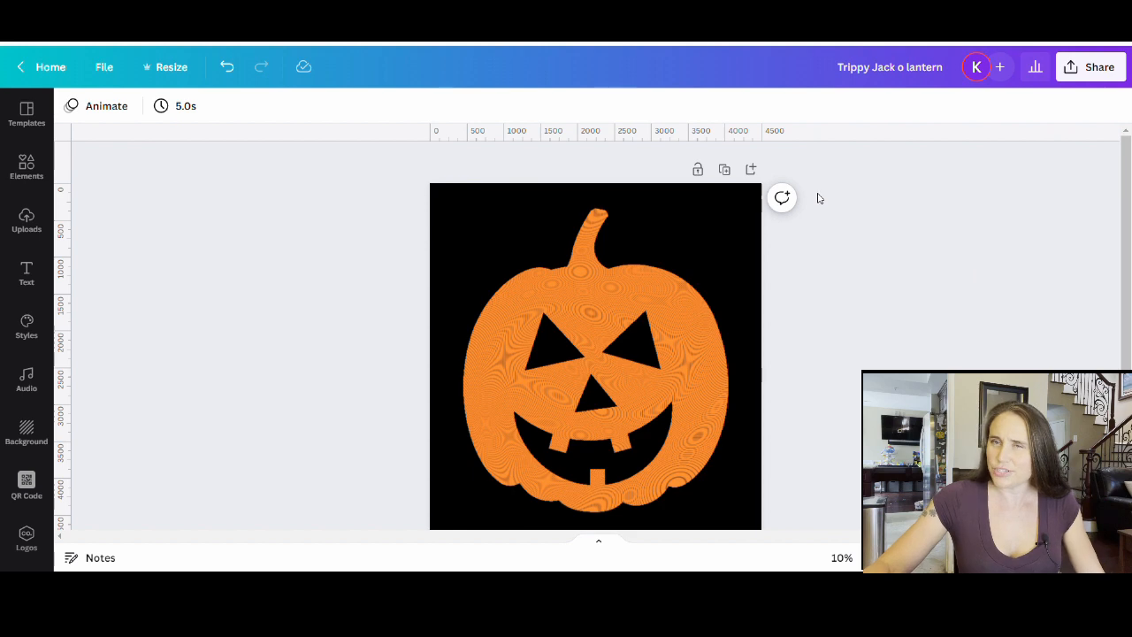
# Step: Download the design as a 4500 × 5400 px PNG with a transparent background
pyautogui.click(1079, 78)
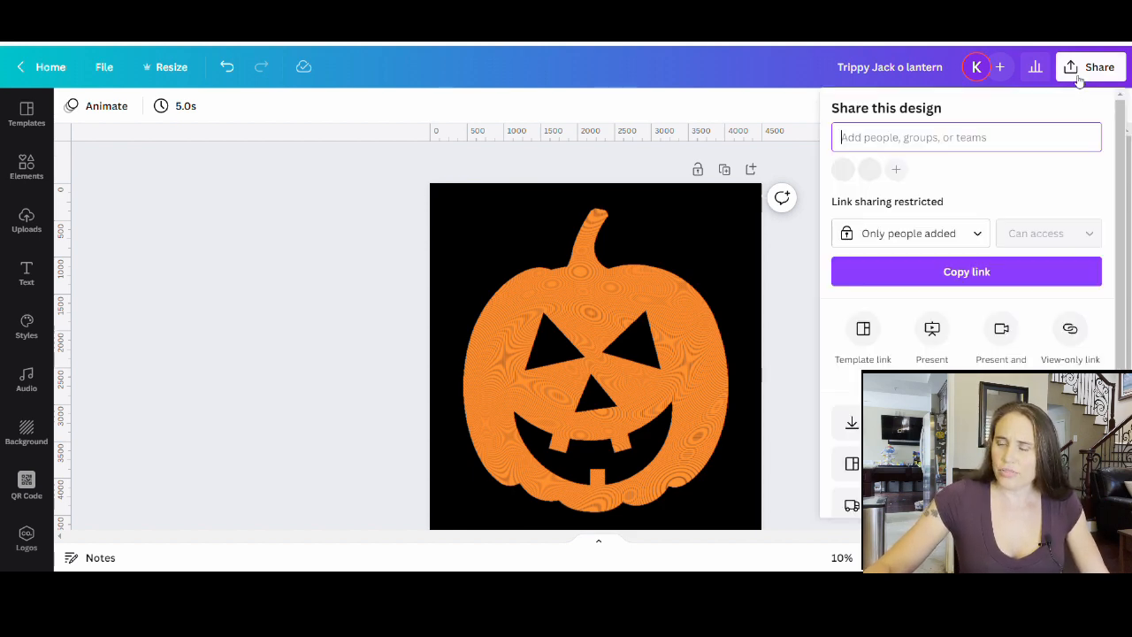
pyautogui.click(851, 422)
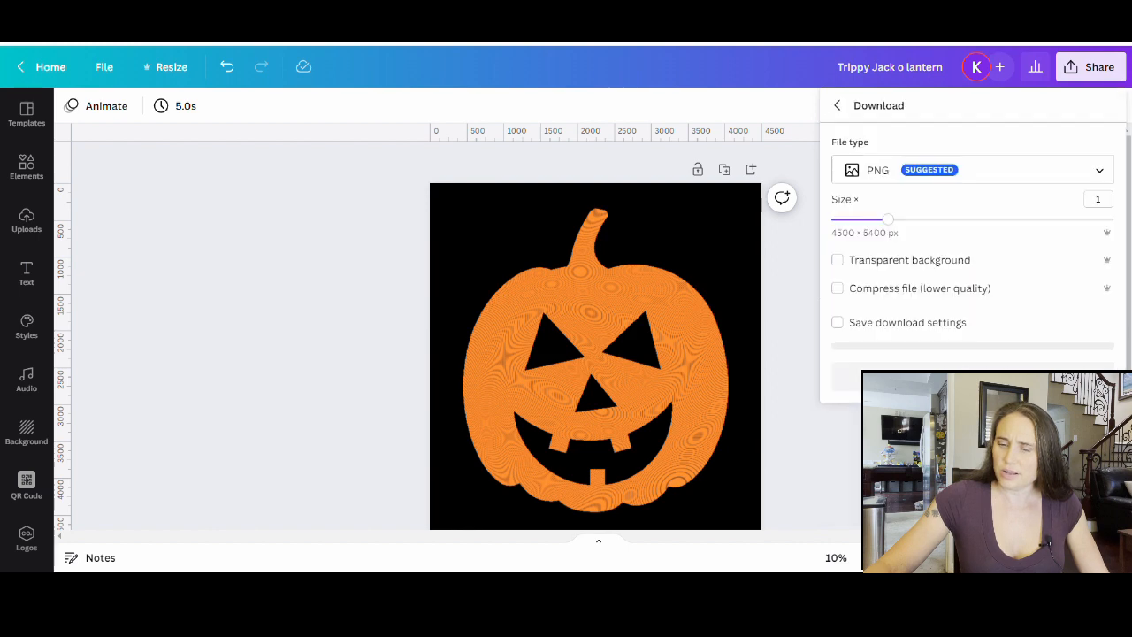
pyautogui.click(863, 271)
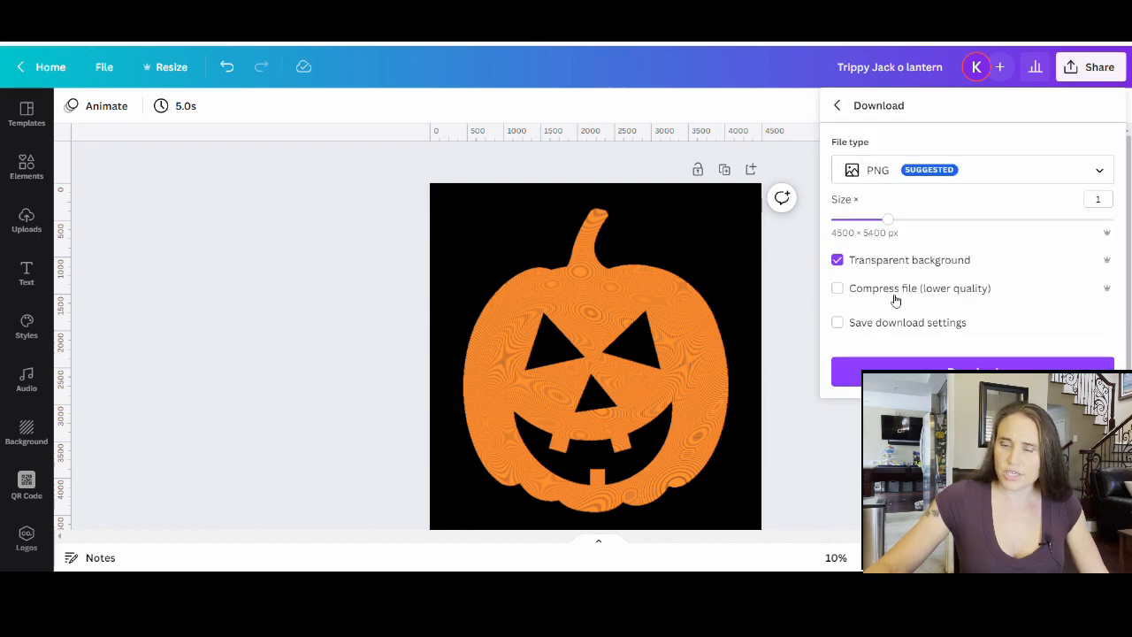
pyautogui.click(972, 372)
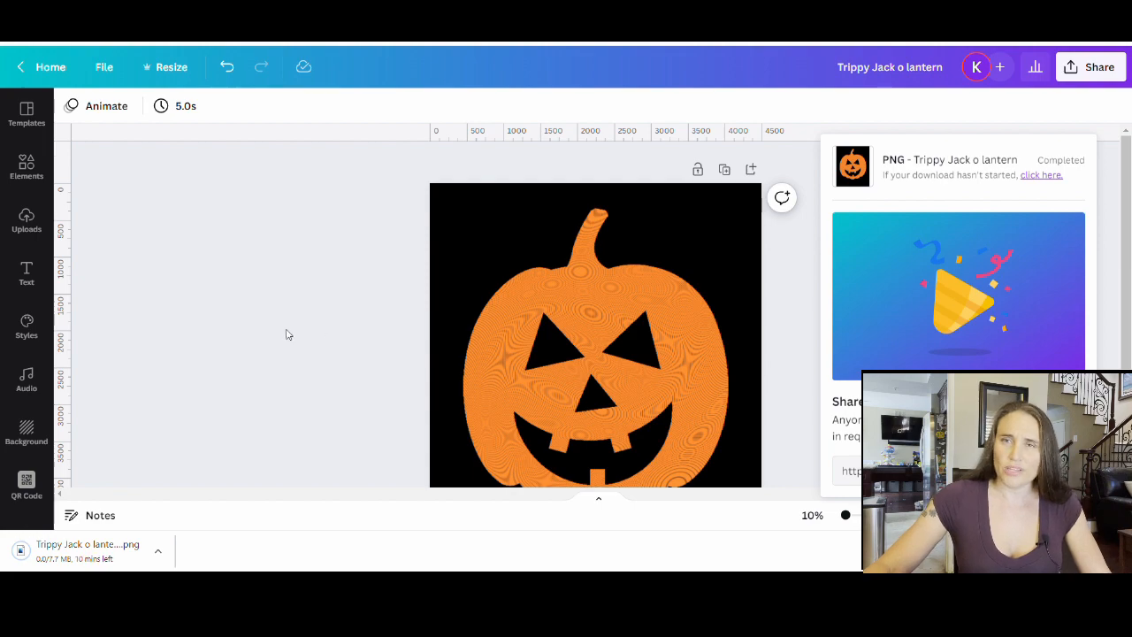
pyautogui.click(244, 334)
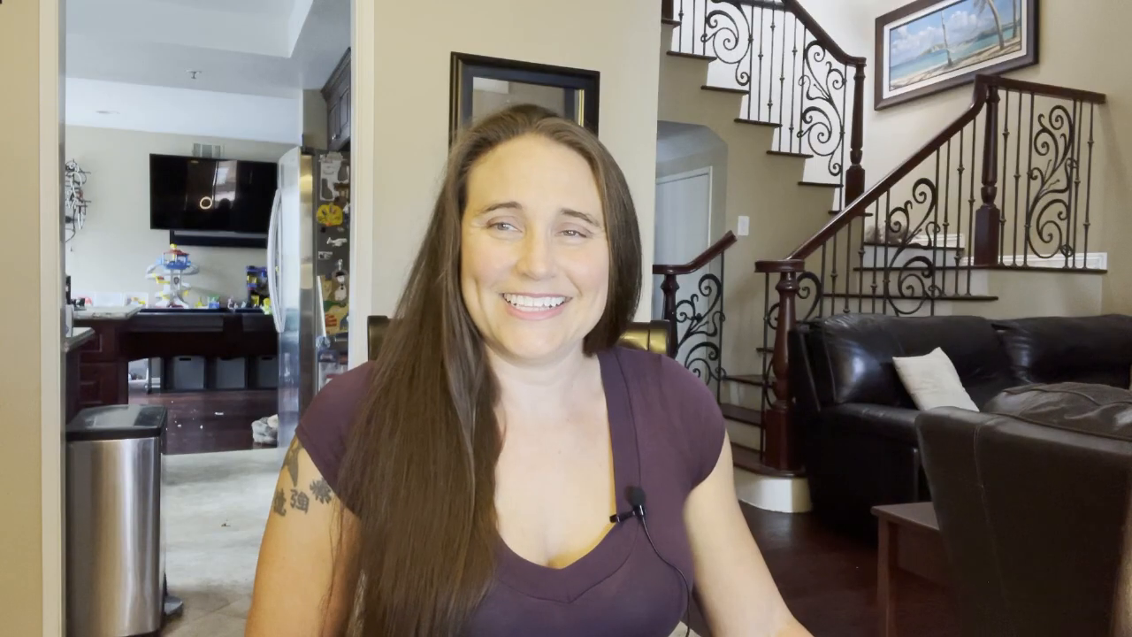